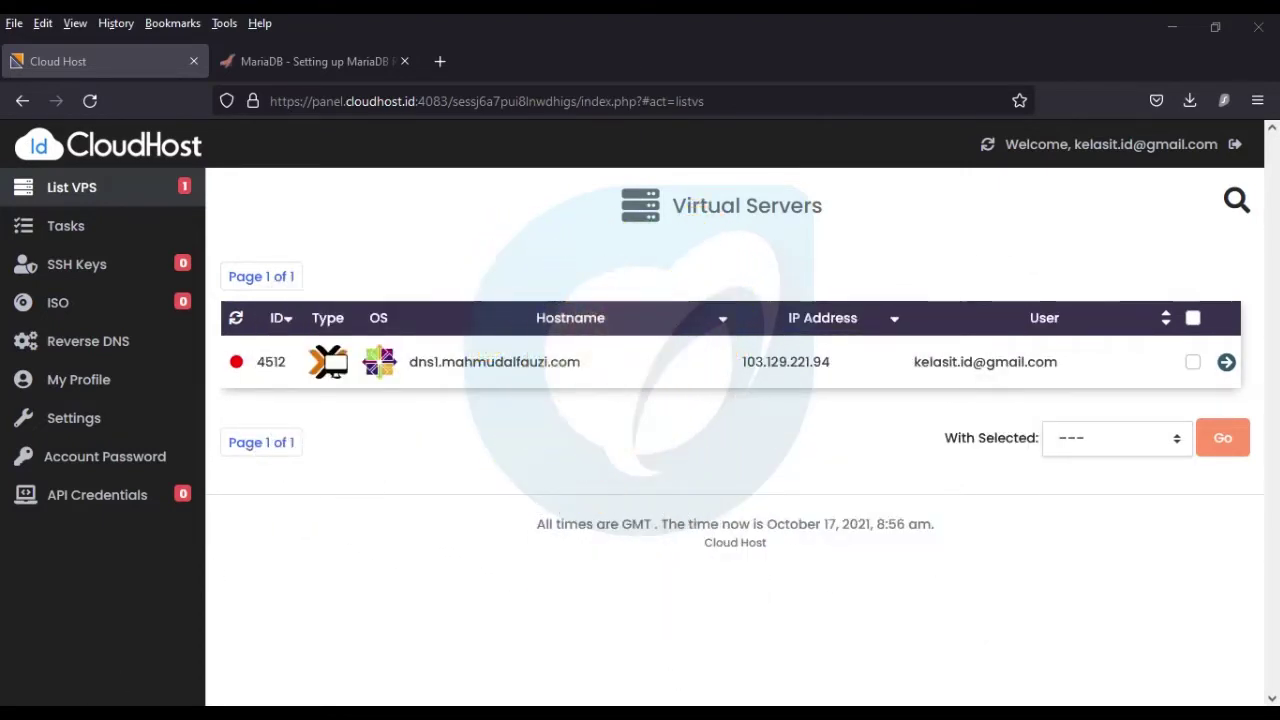
key("super")
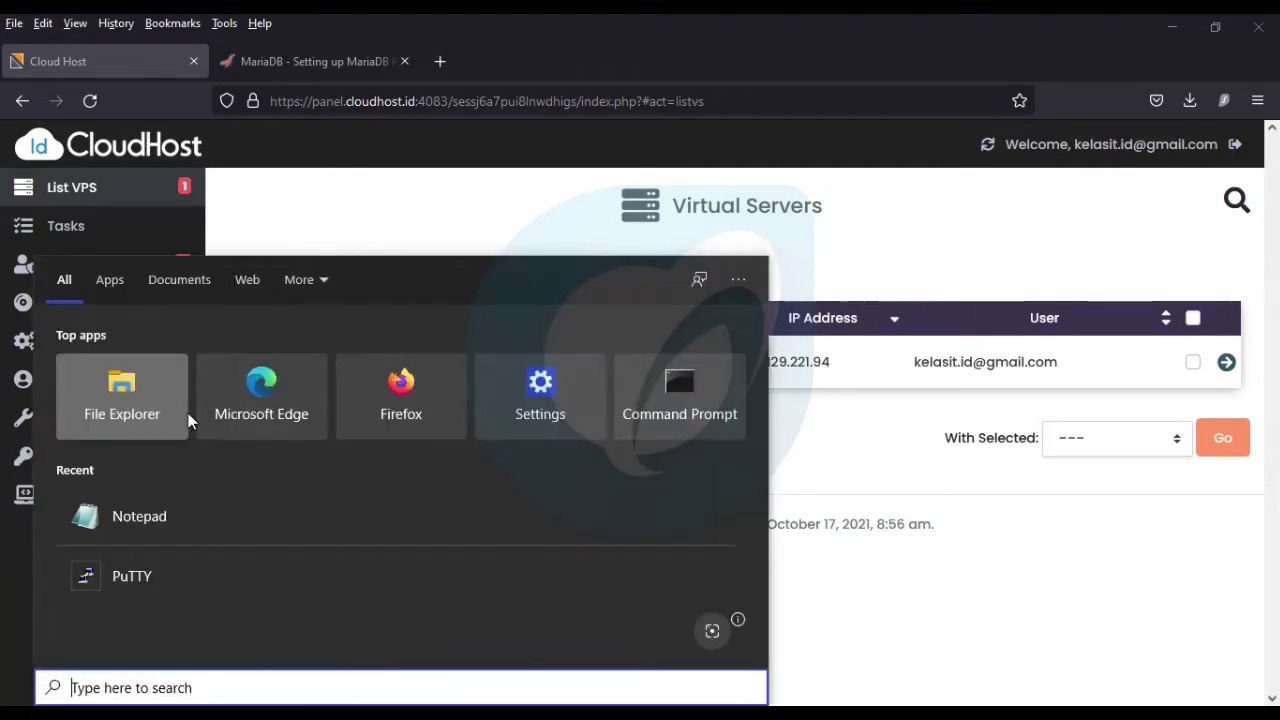
left_click(916, 408)
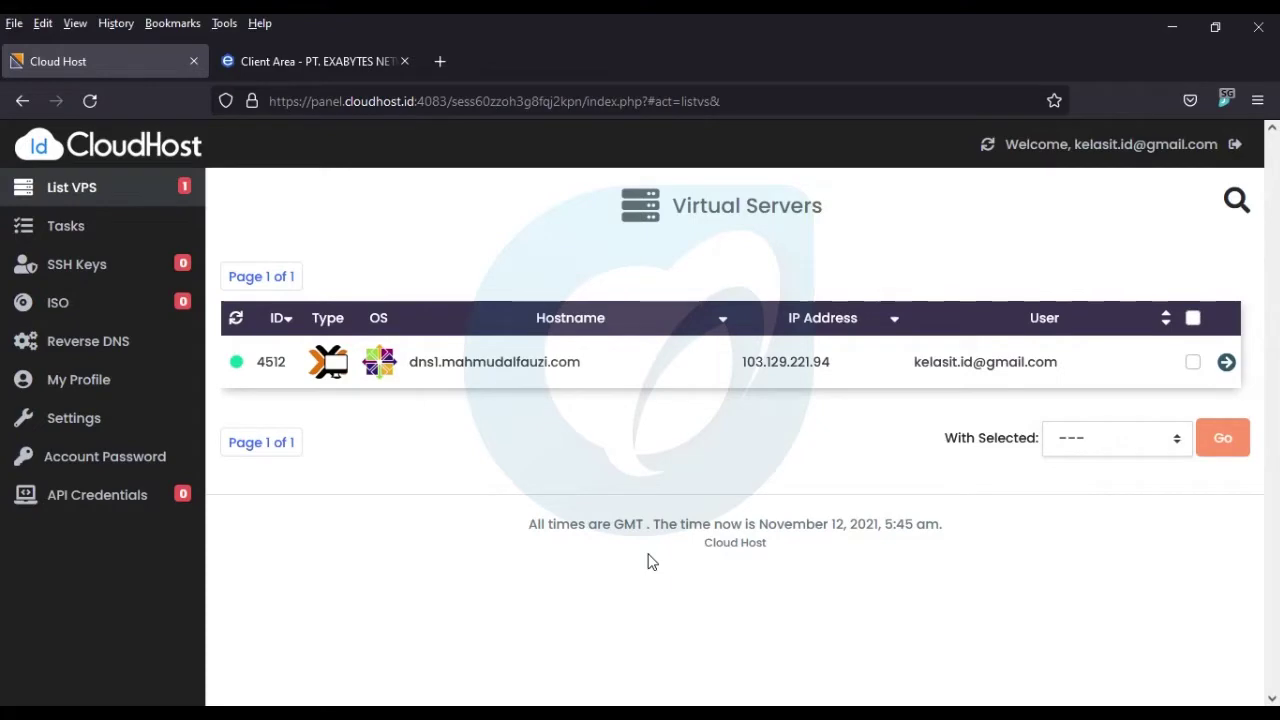
Switch to the Exabytes client area and open the management page of the active domain.
left_click(314, 69)
scroll(363, 363, "down", 4)
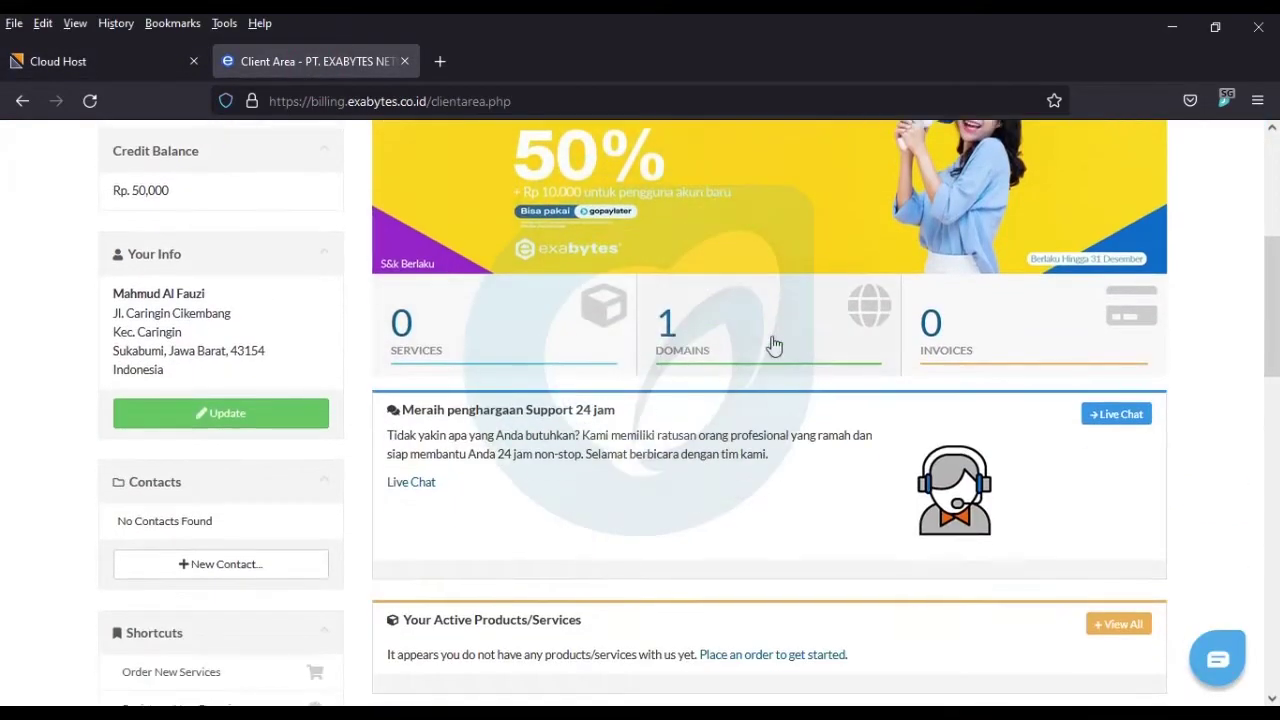
left_click(773, 345)
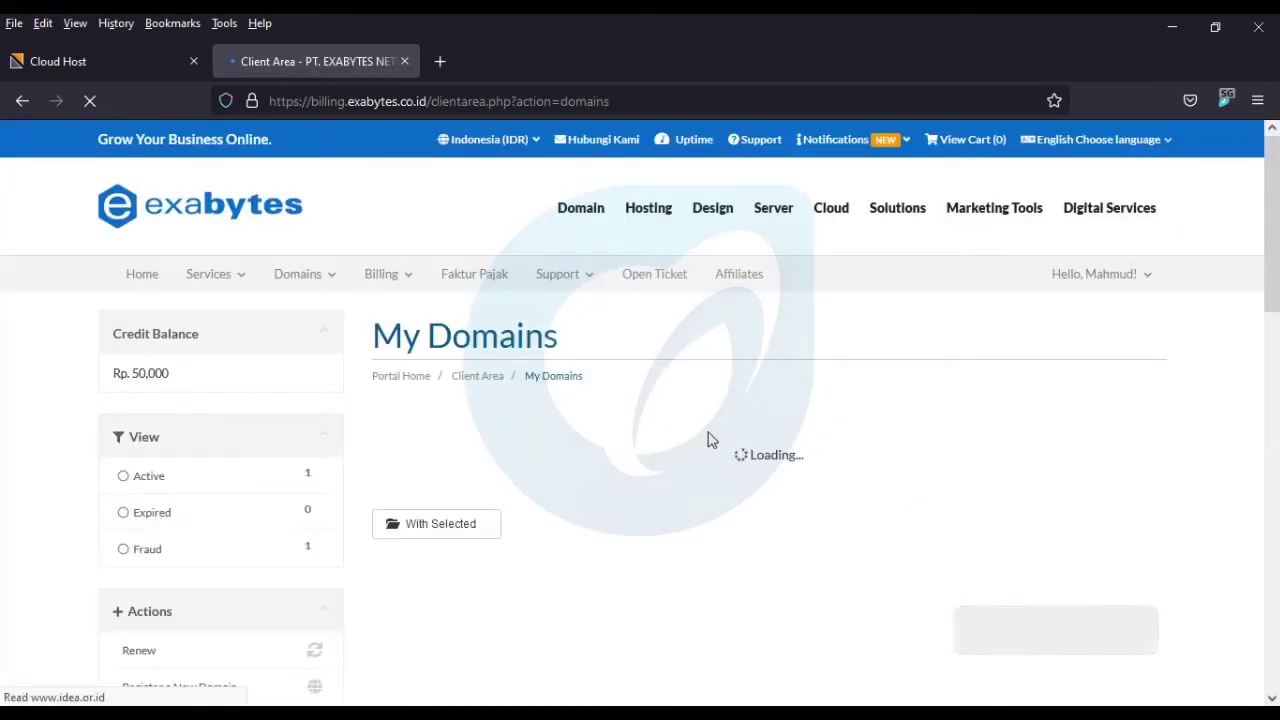
scroll(696, 464, "down", 2)
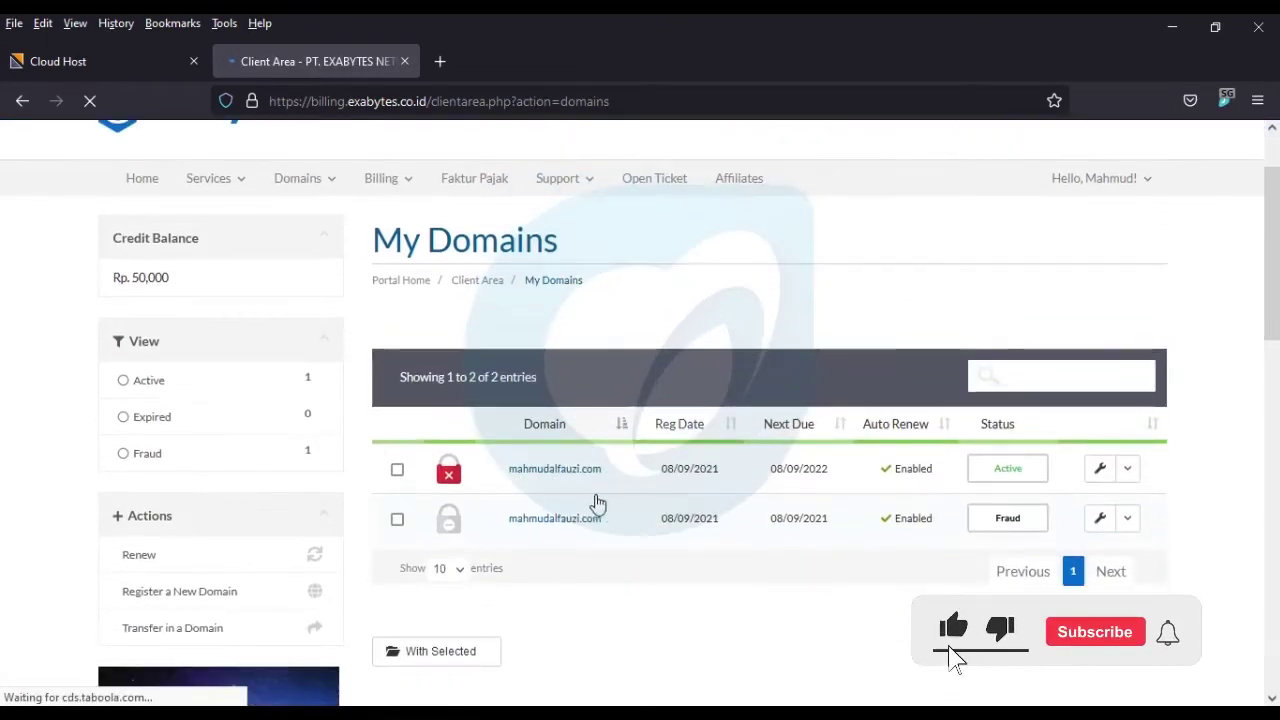
scroll(614, 482, "up", 2)
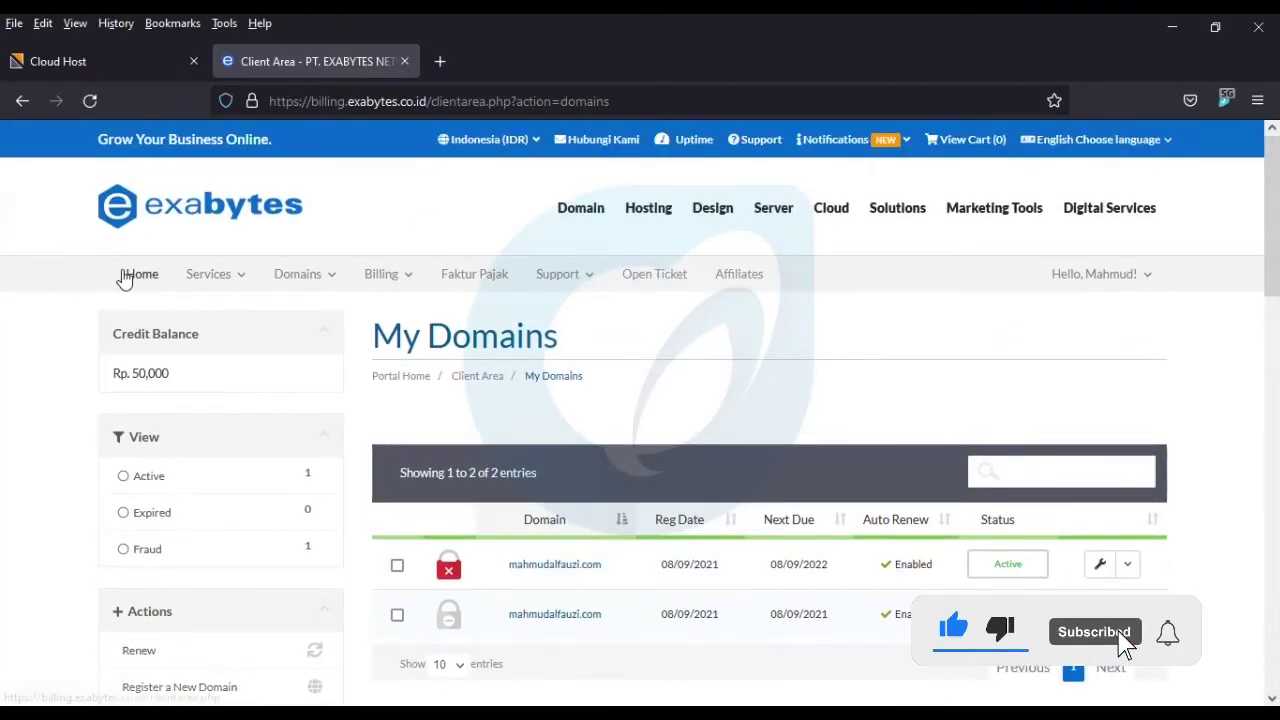
scroll(686, 380, "down", 4)
left_click(1097, 372)
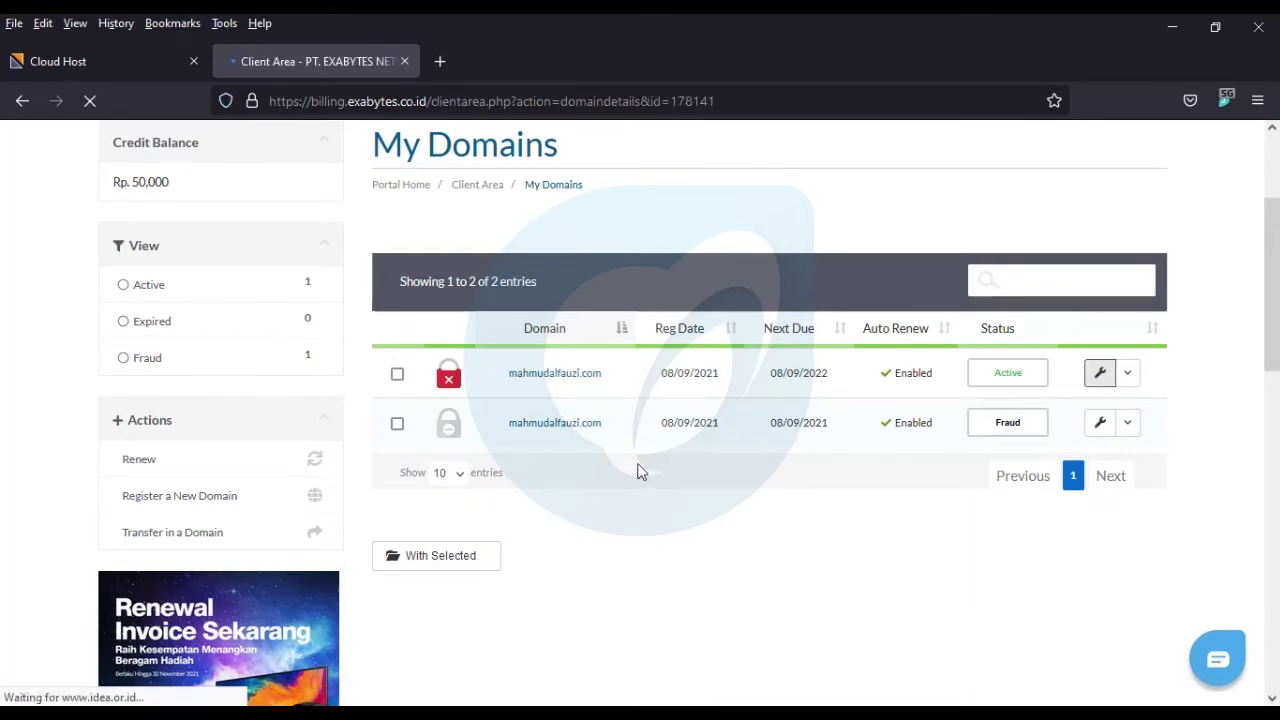
scroll(640, 472, "down", 2)
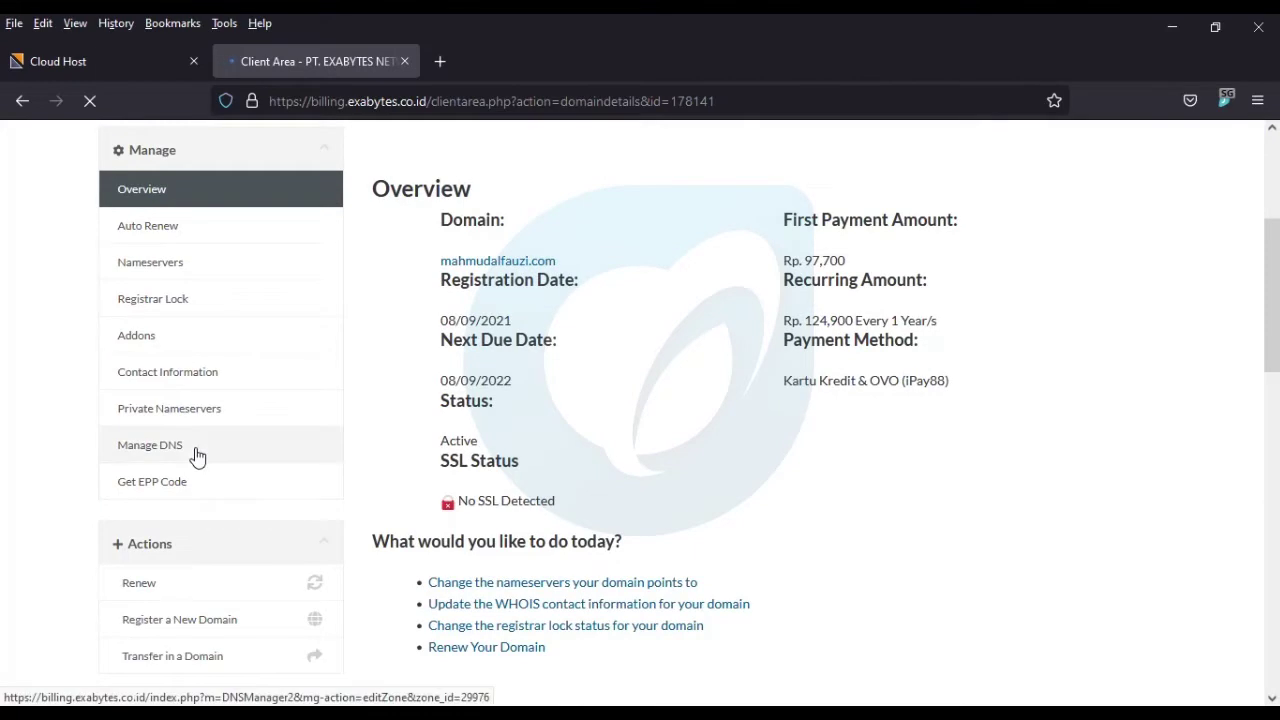
scroll(290, 460, "down", 3)
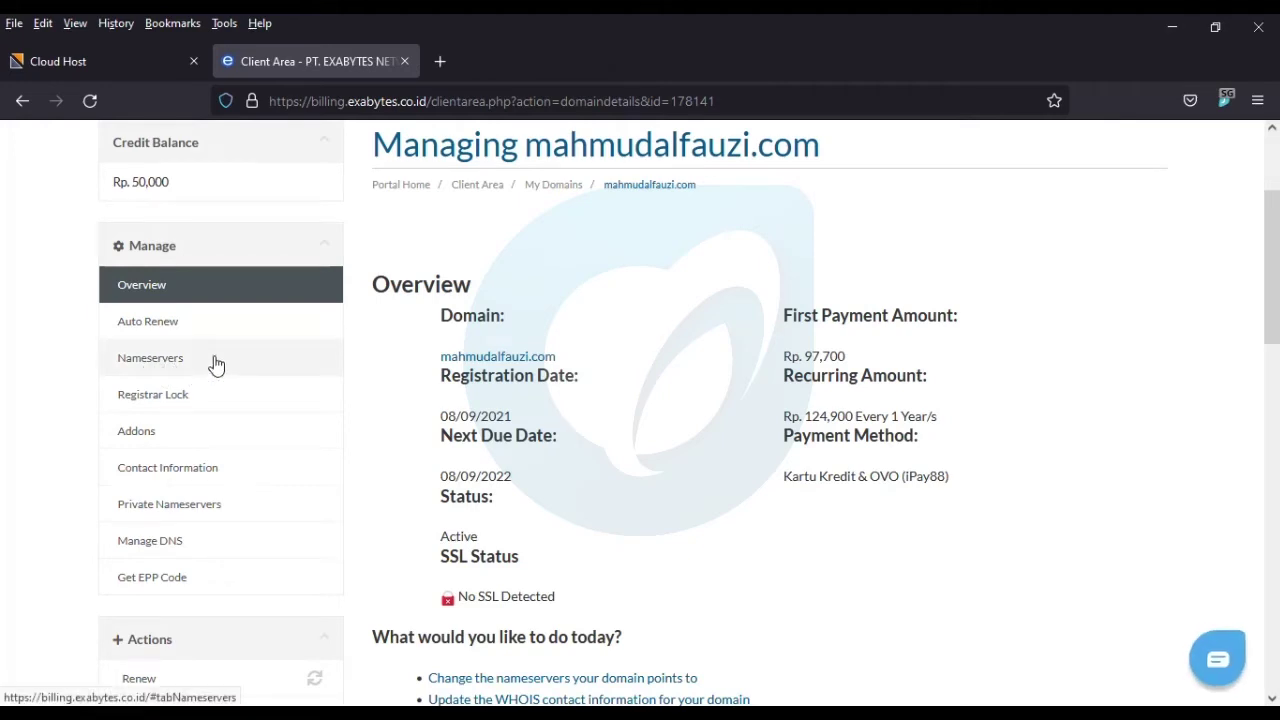
Open the DNS zone records of the active domain in the DNS manager.
left_click(120, 60)
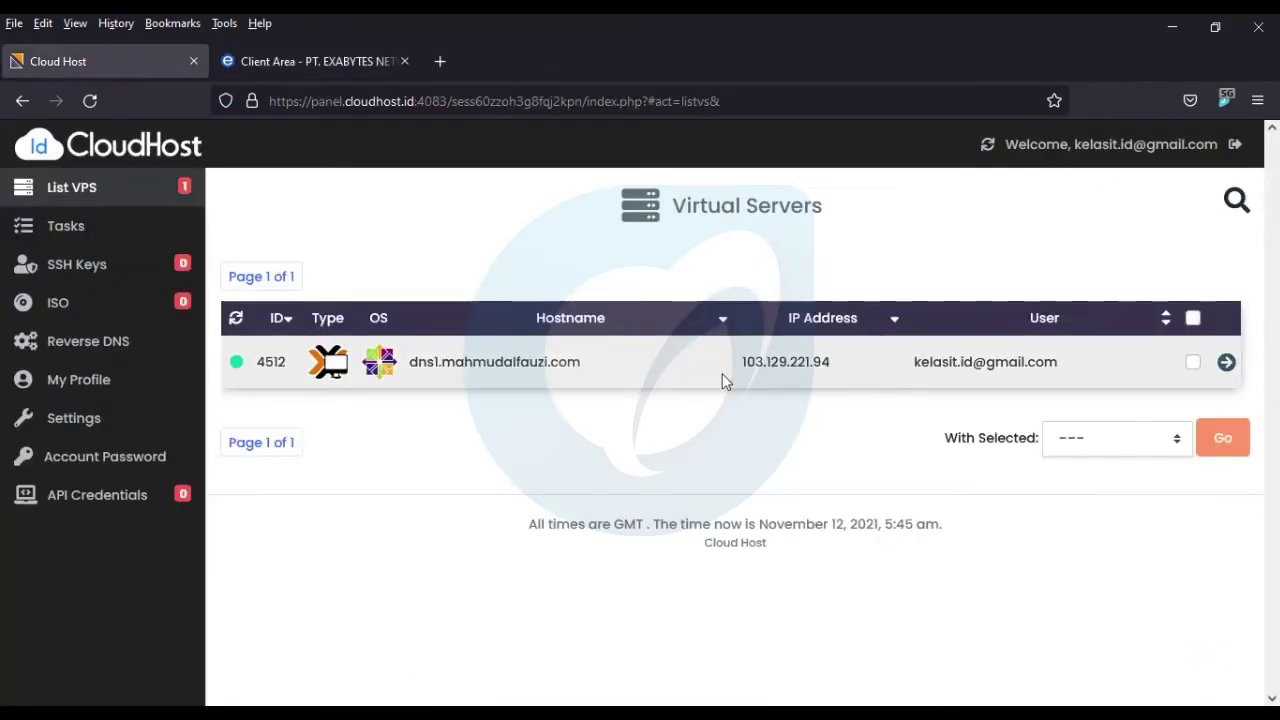
left_click(335, 61)
scroll(213, 484, "down", 2)
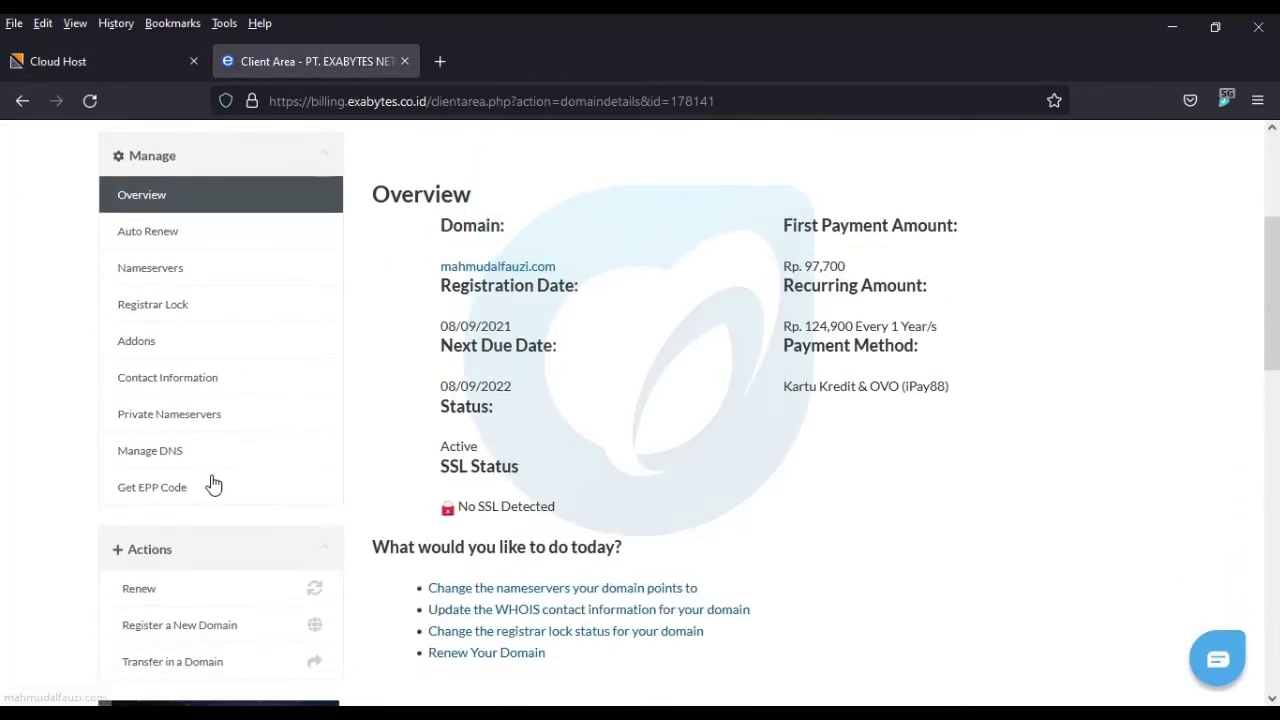
left_click(145, 448)
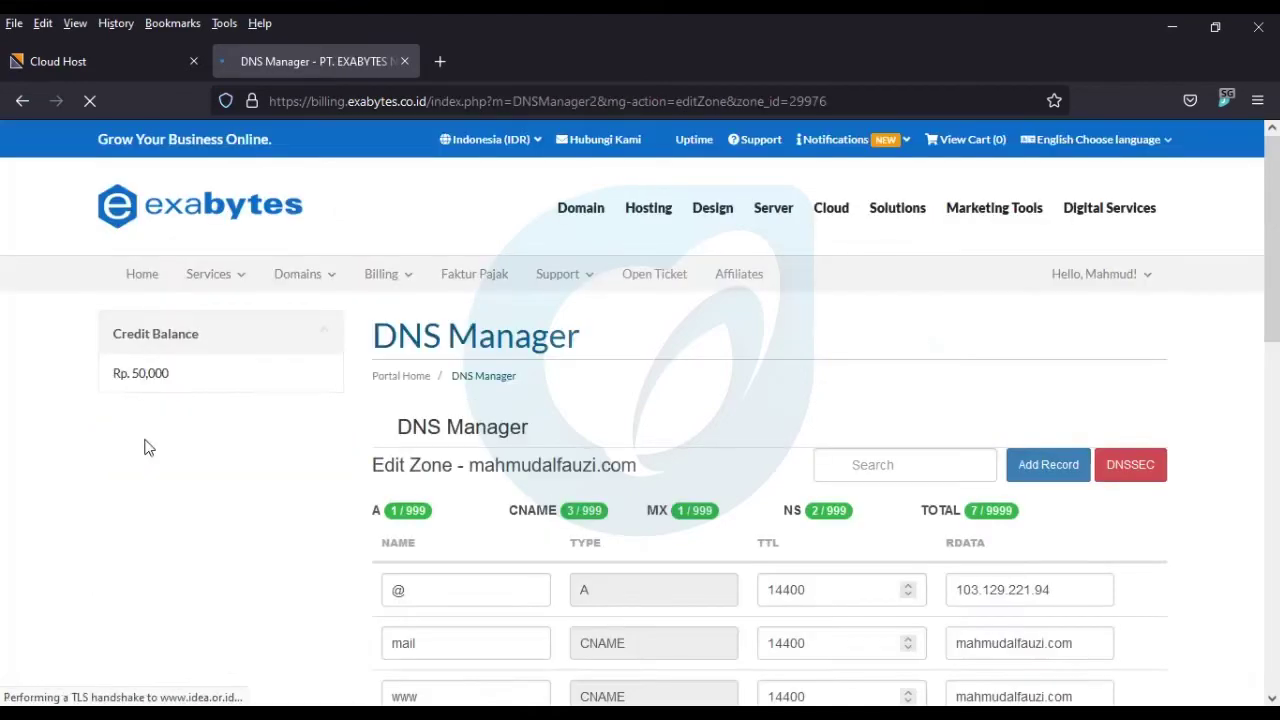
scroll(522, 350, "down", 3)
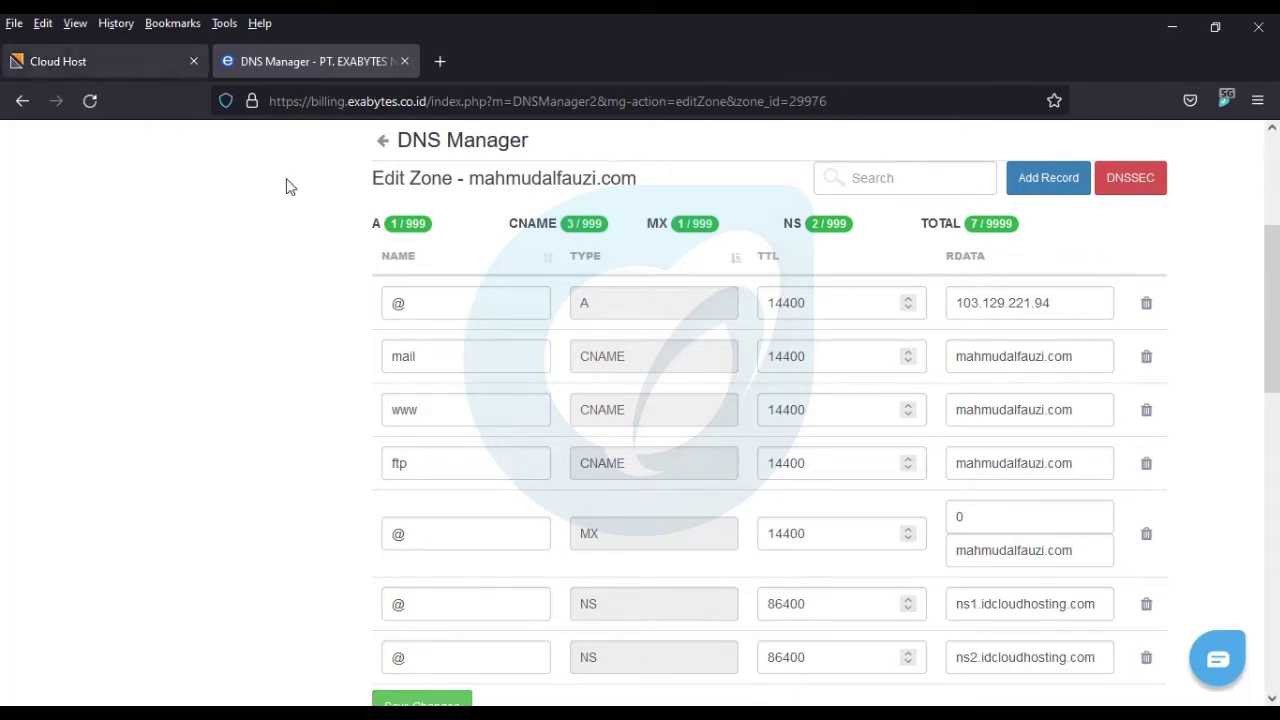
Compare the VPS's IP address in the CloudHost server list with the domain's DNS records.
left_click(62, 67)
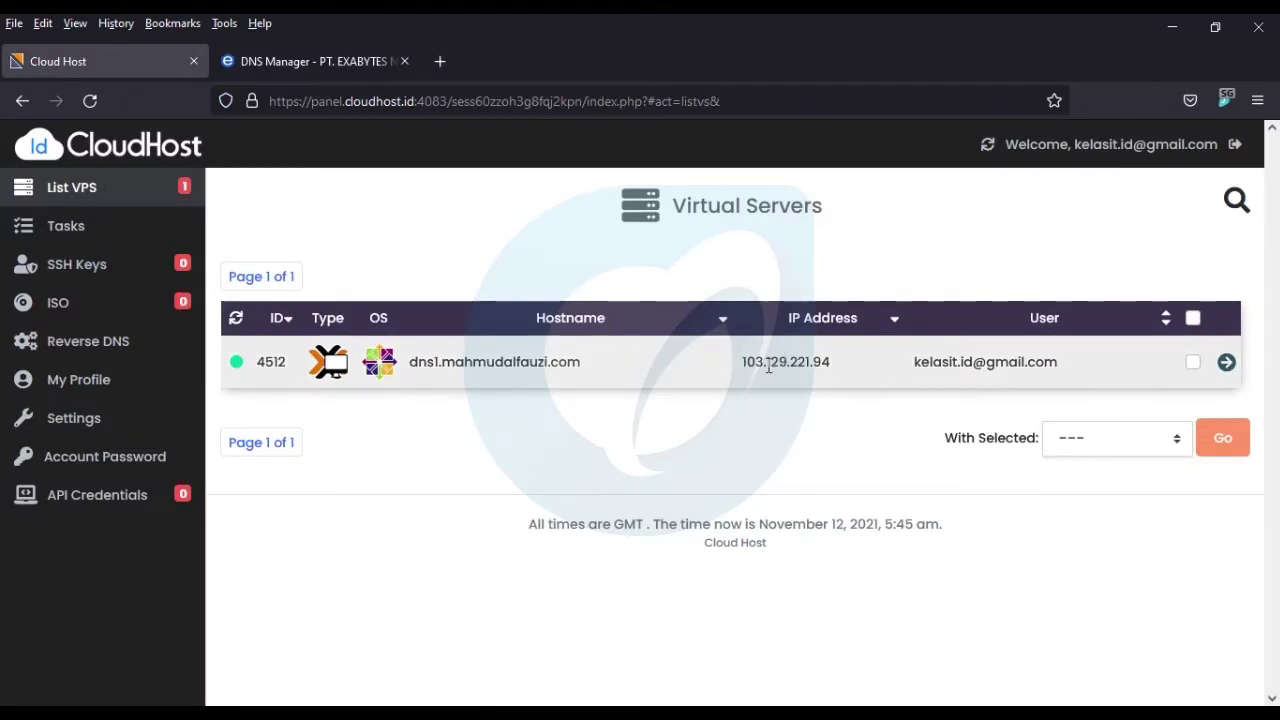
left_click(314, 58)
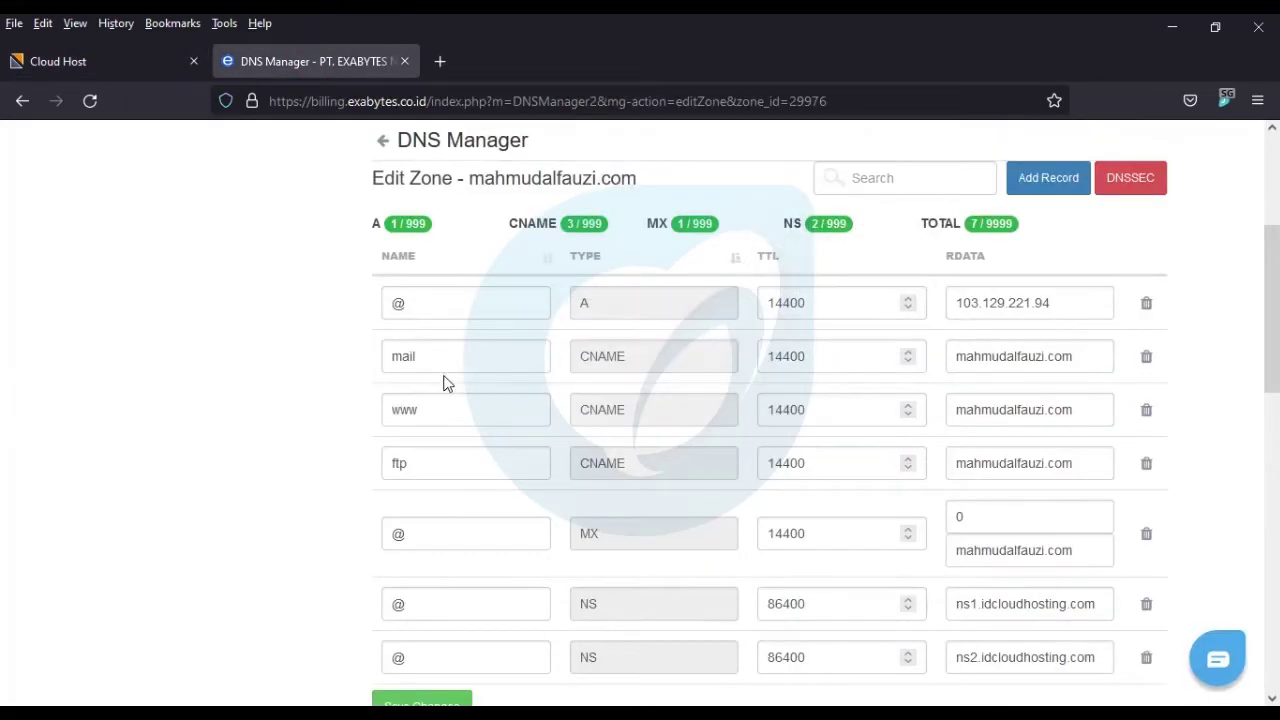
scroll(980, 404, "down", 1)
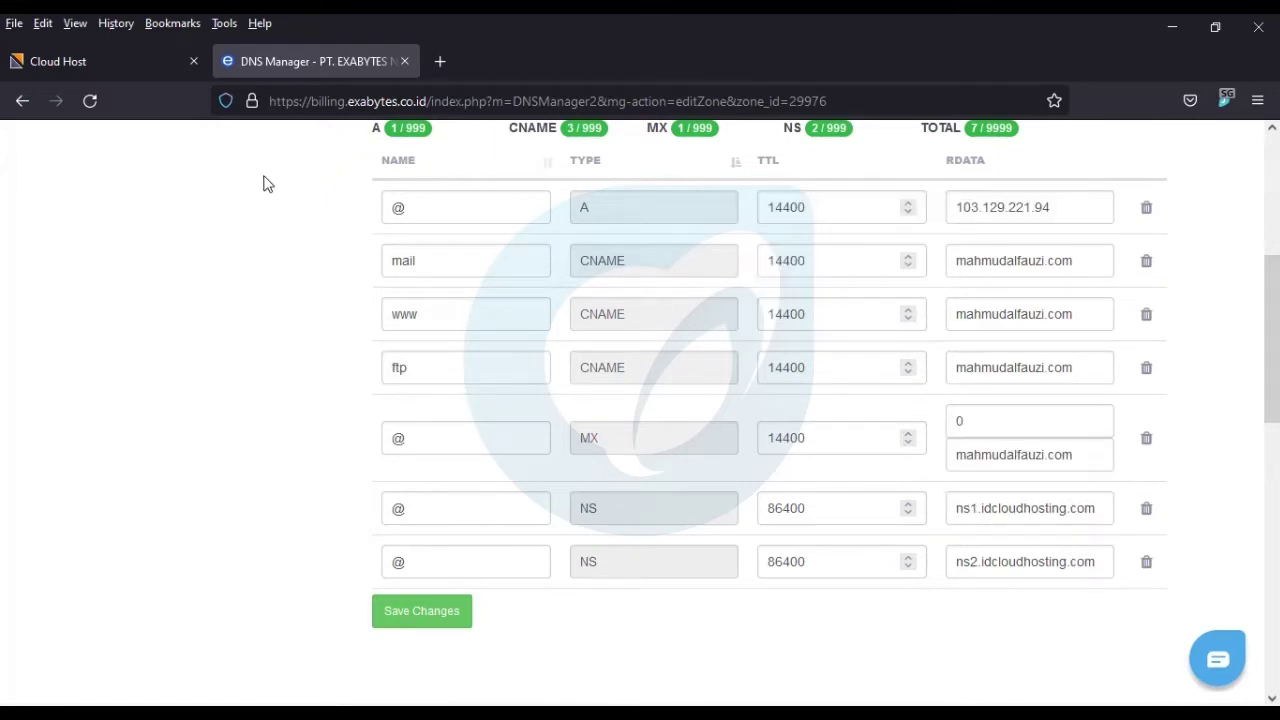
scroll(745, 402, "up", 1)
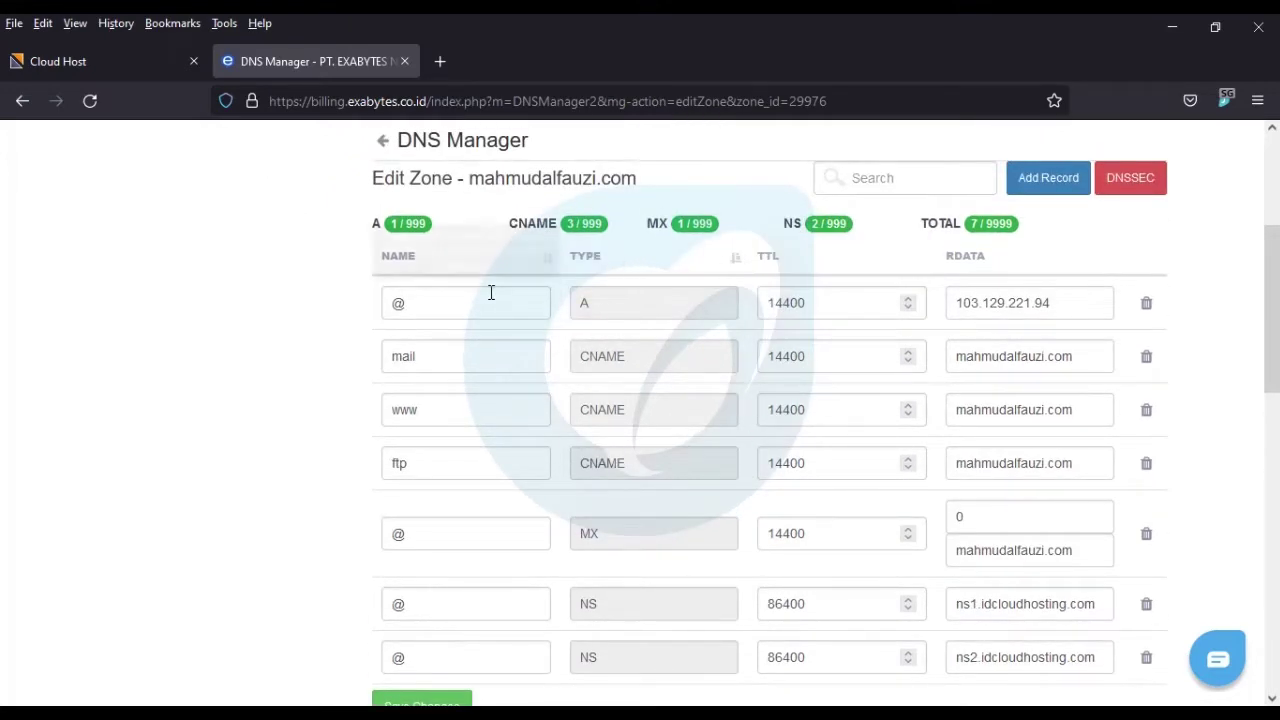
scroll(491, 289, "up", 1)
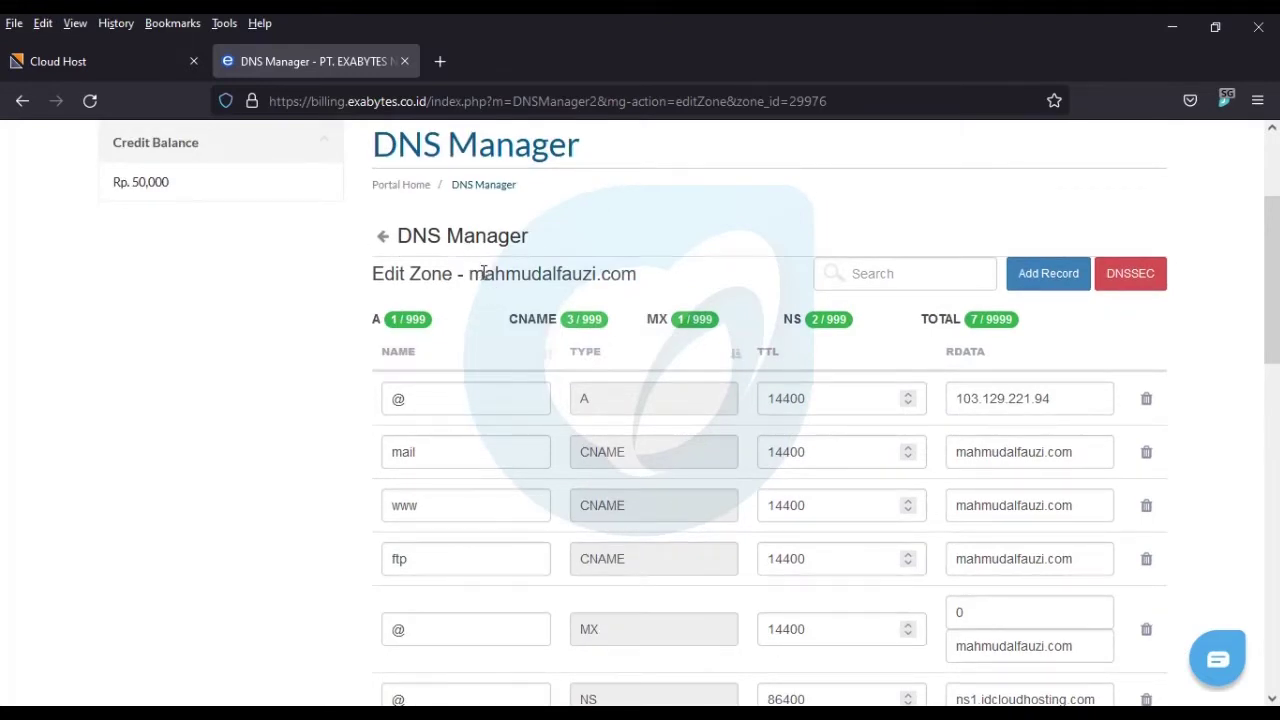
scroll(445, 238, "up", 2)
left_click(107, 63)
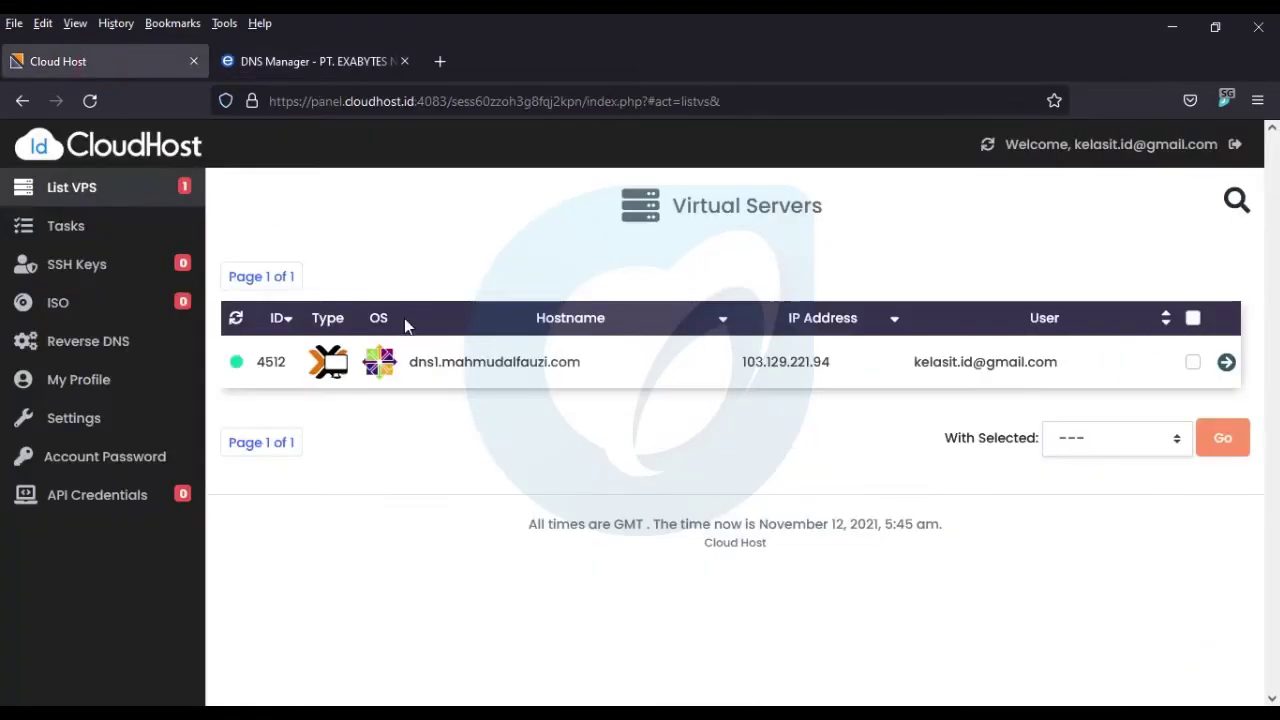
Launch PuTTY, open the saved session Coba and move its terminal window toward the middle of the screen.
key("super+s")
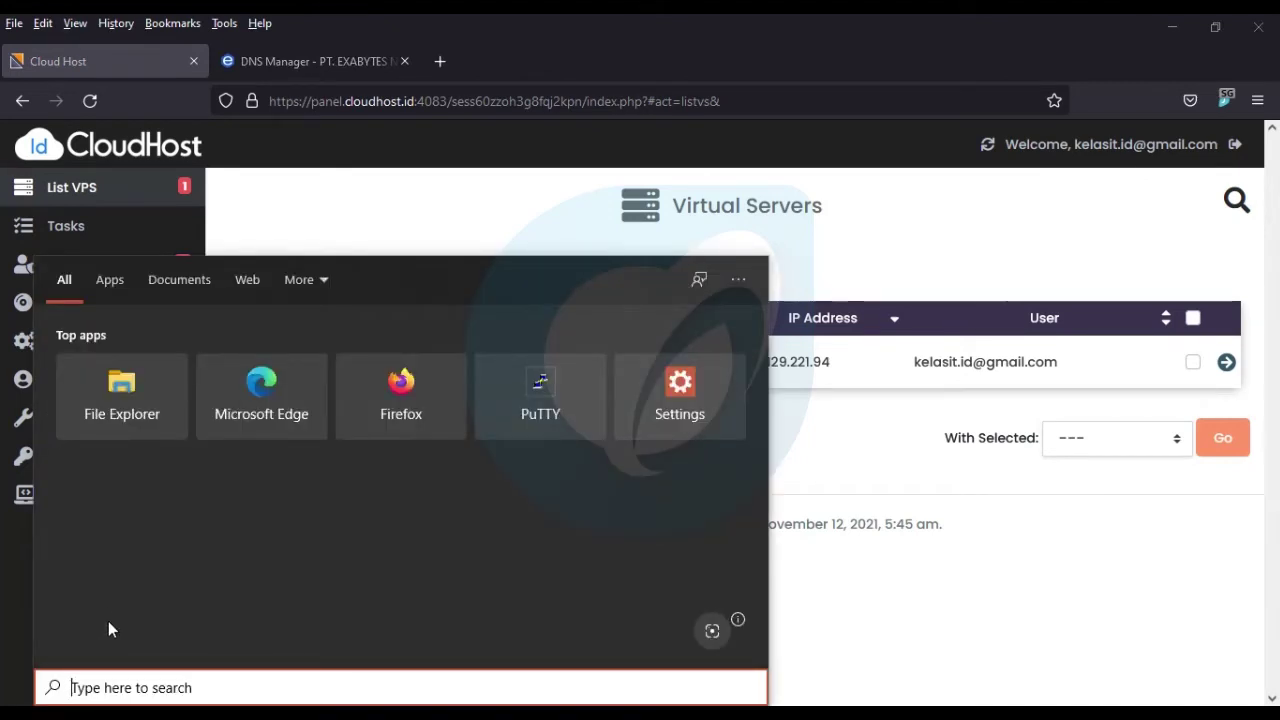
type("puty")
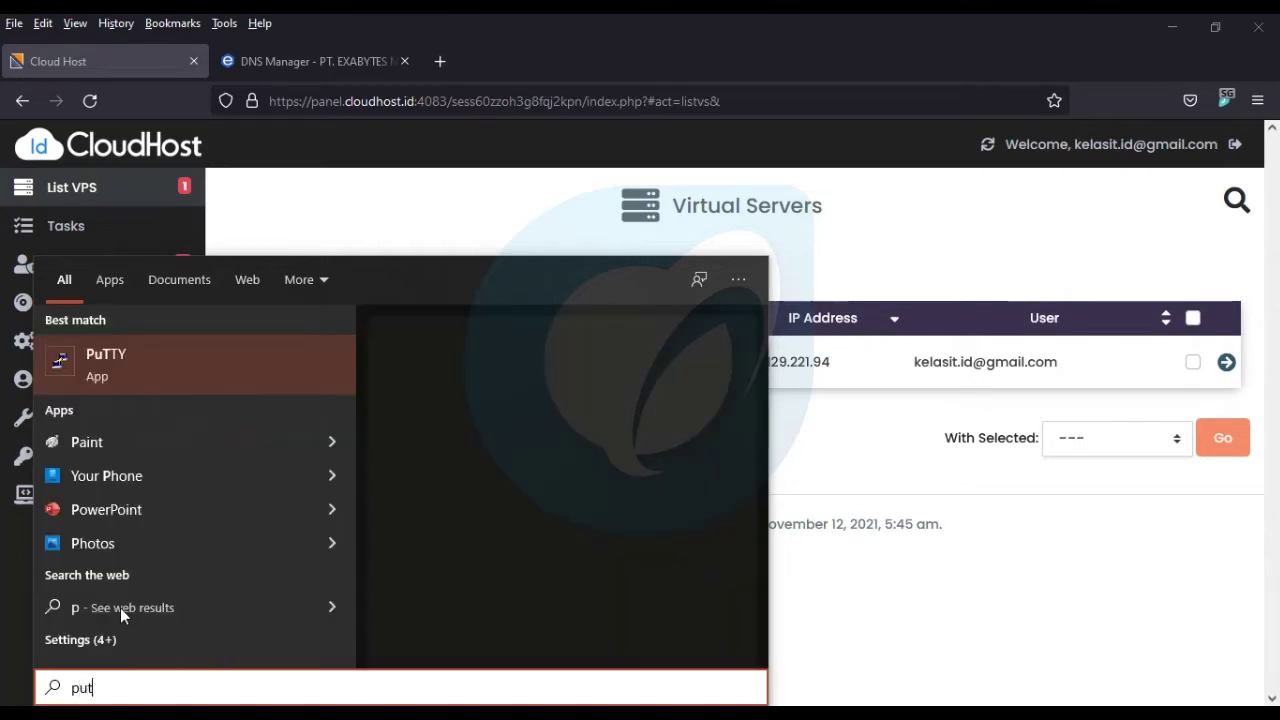
left_click(181, 370)
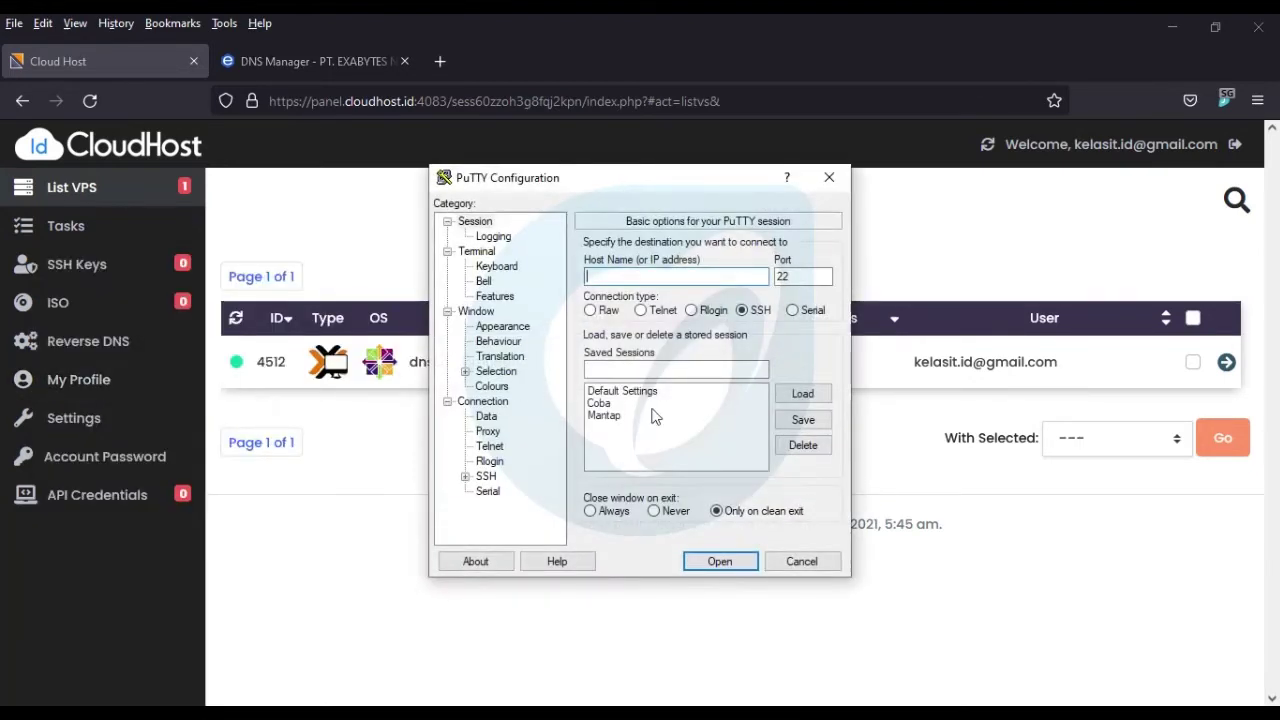
double_click(650, 404)
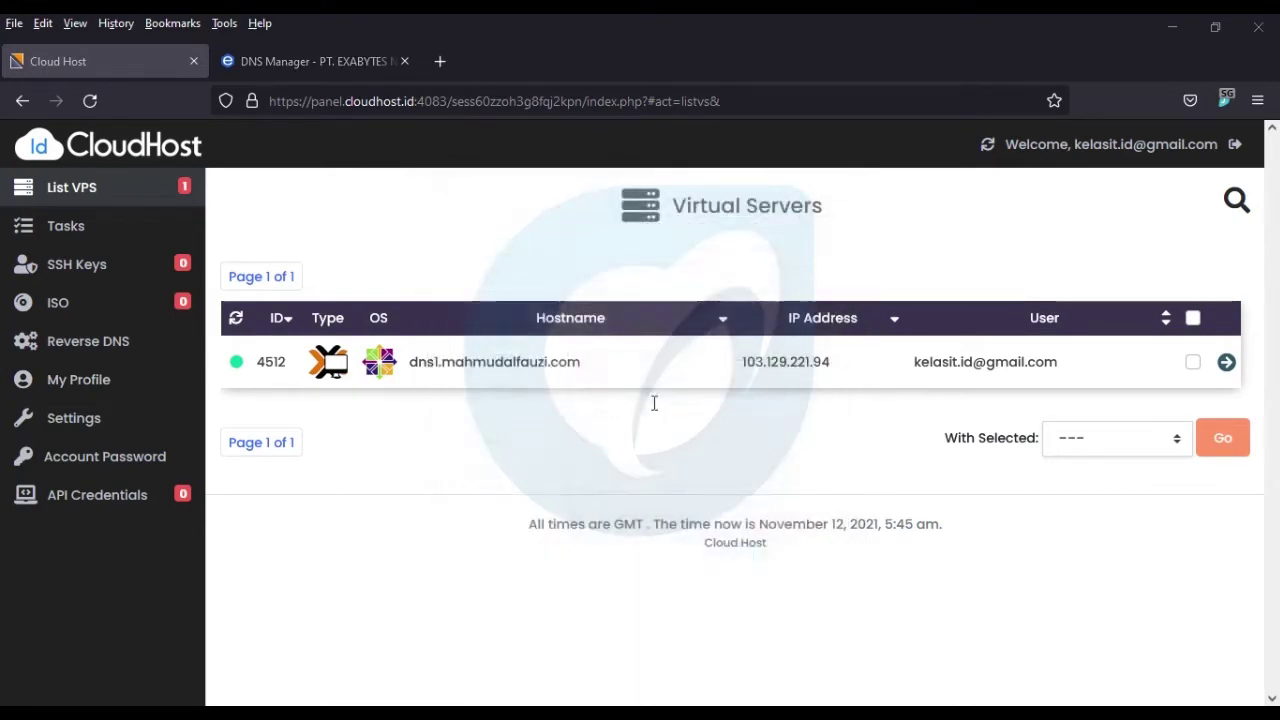
left_click(550, 520)
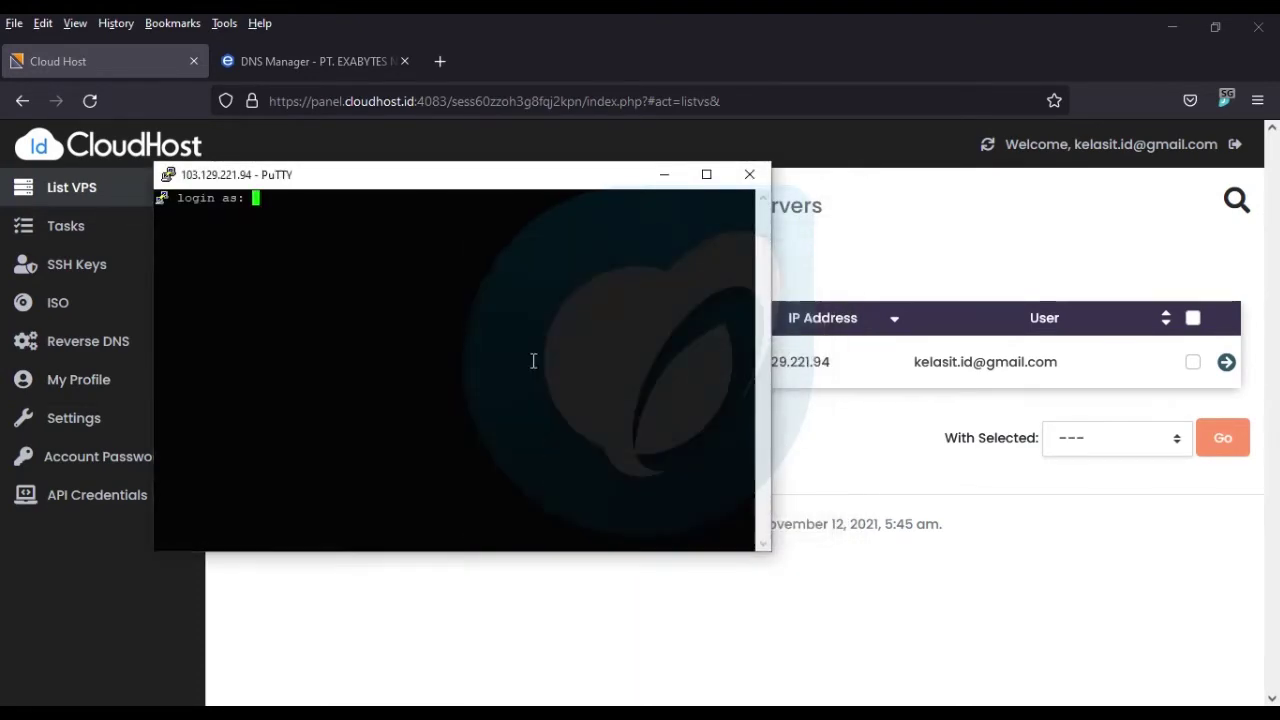
left_click(470, 178)
left_click_drag(470, 178, 666, 201)
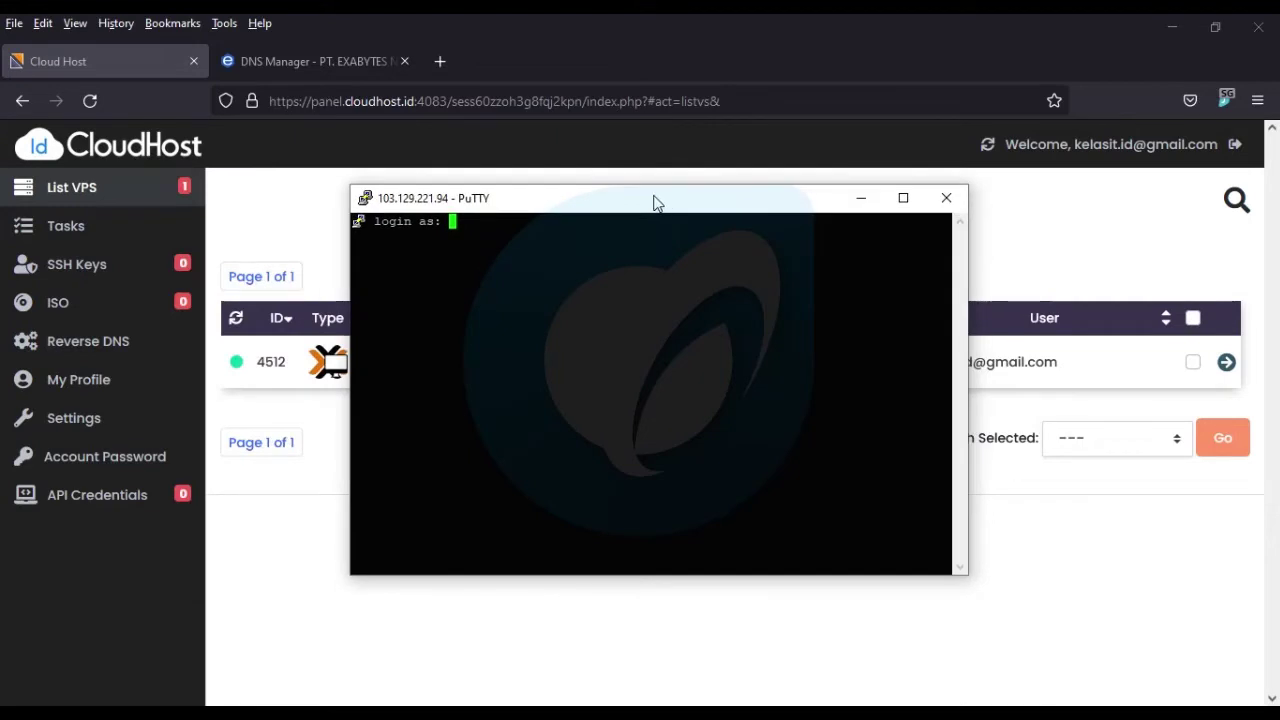
Log in to the server as root with the account password.
type("root")
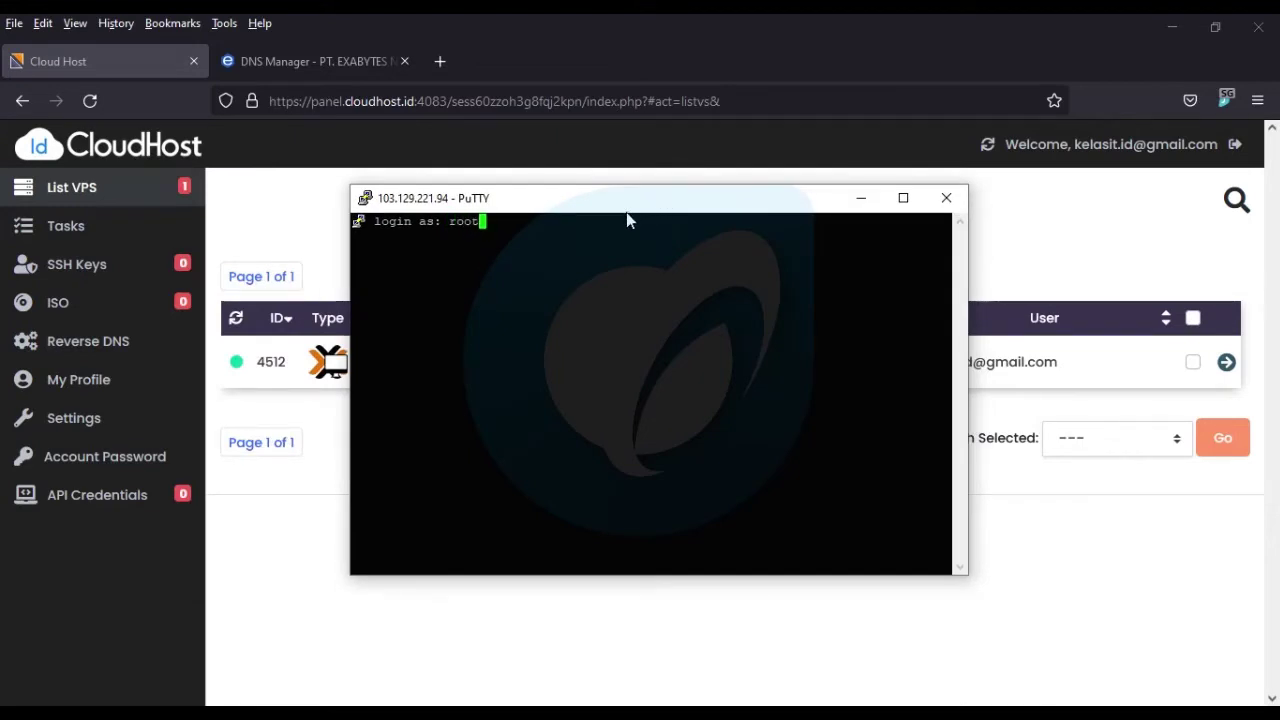
key("Return")
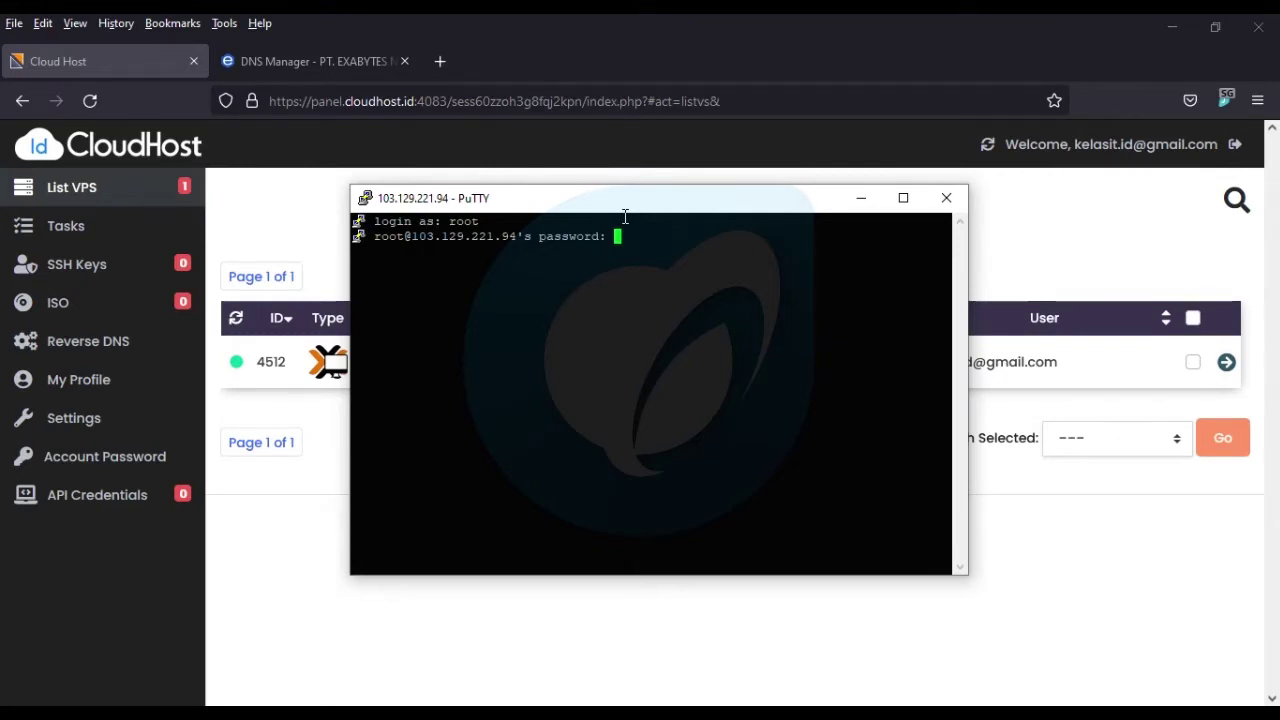
key("Return")
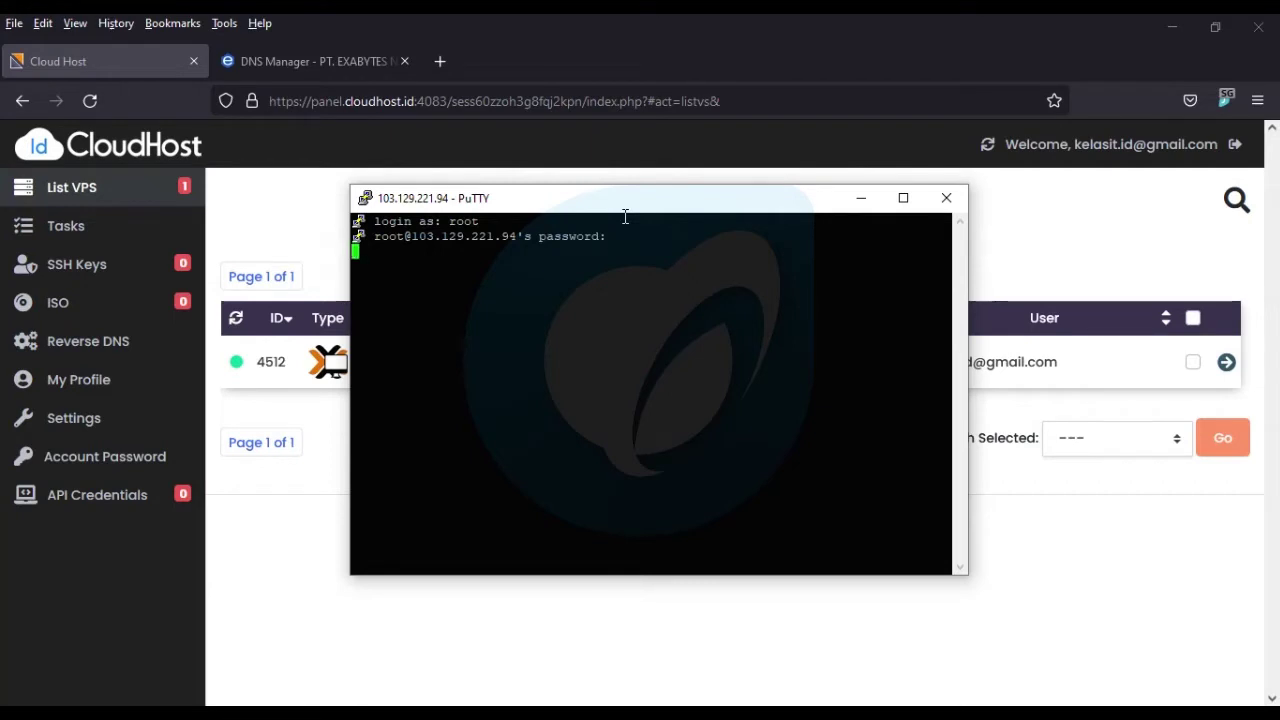
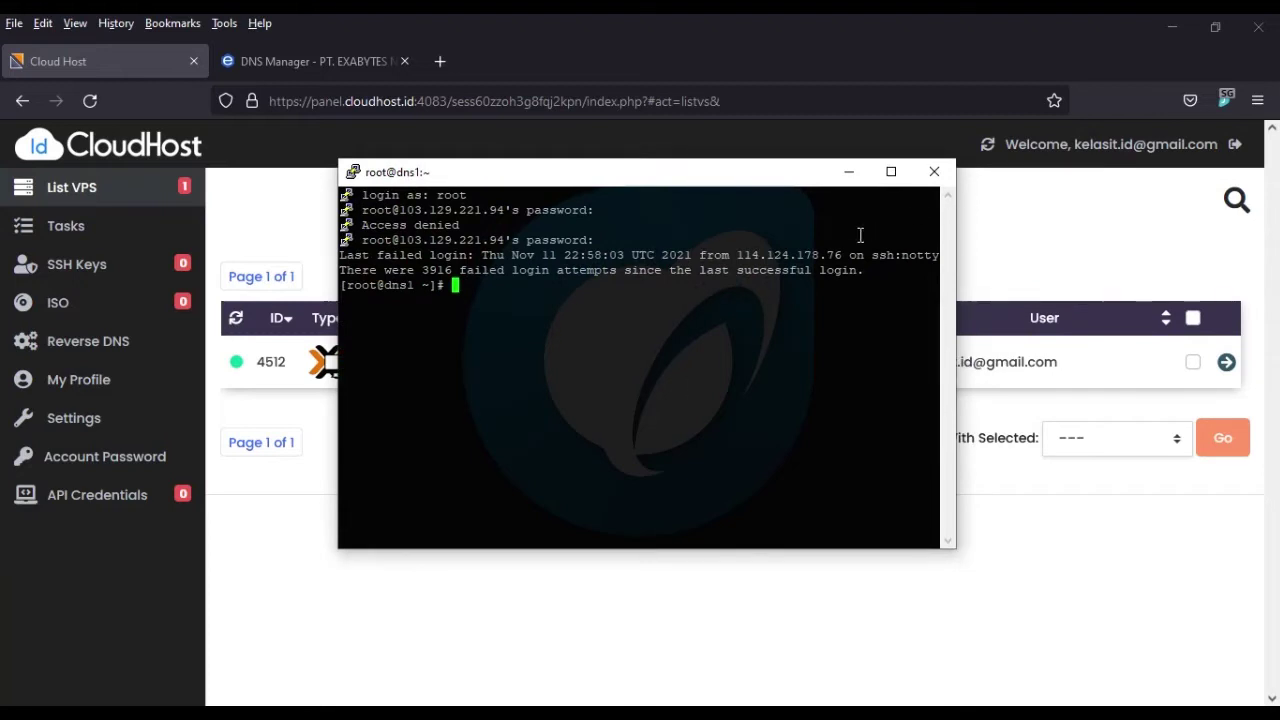
Clear the terminal with the clear command and add a couple of blank prompt lines.
type("clea")
key("BackSpace")
key("BackSpace")
key("BackSpace")
type("lear")
key("Return")
key("Return")
key("Return")
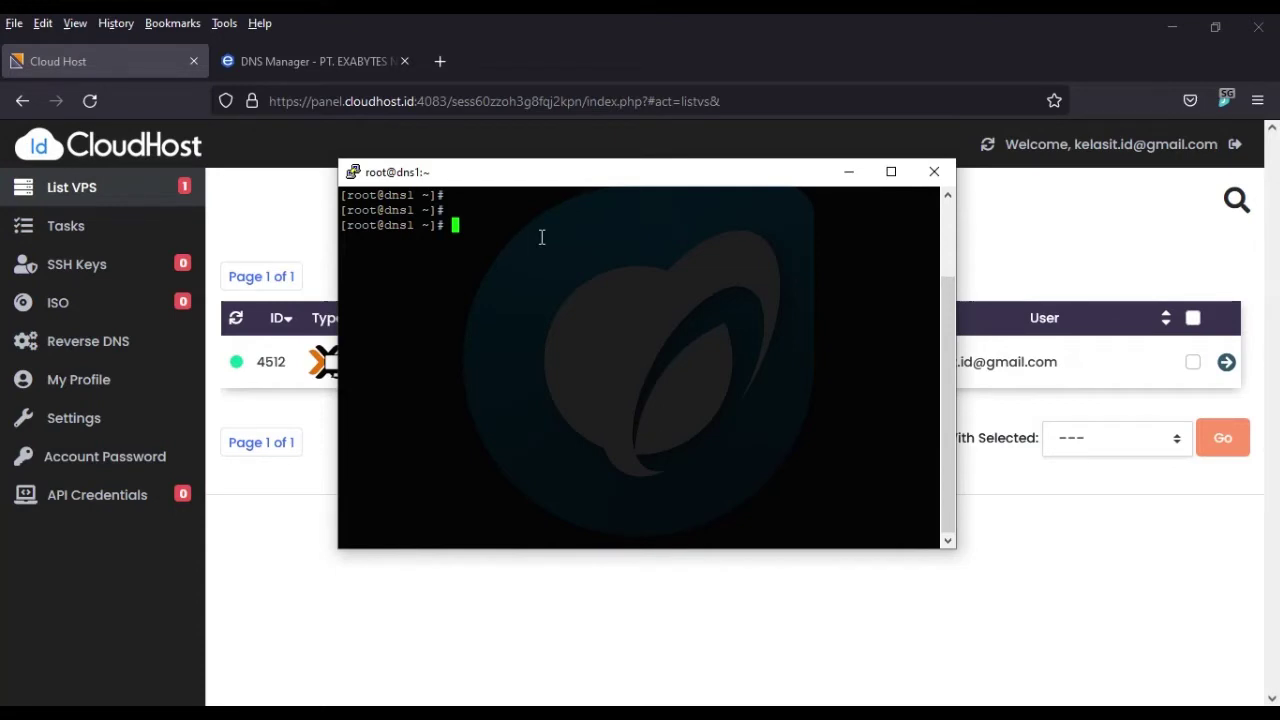
type("yum update -y")
key("Return")
key("ctrl+c")
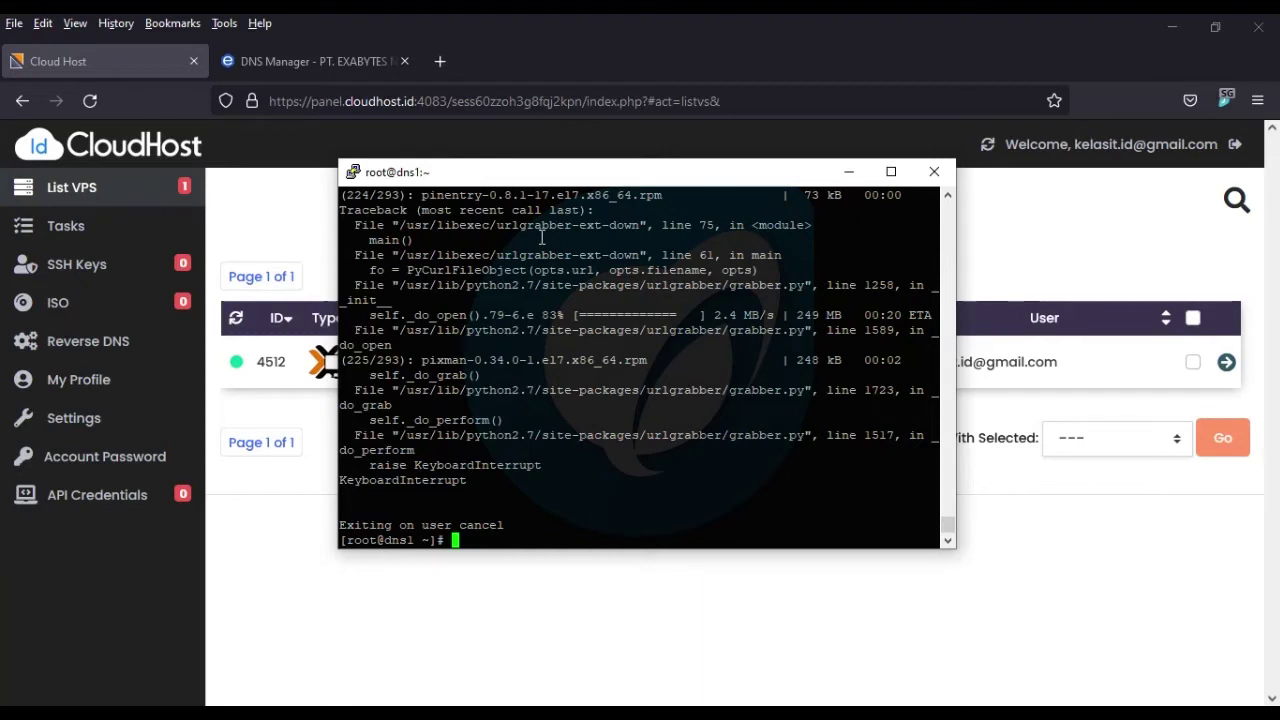
Update all installed server packages by running "yum update -y".
type("yum update -y")
key("Return")
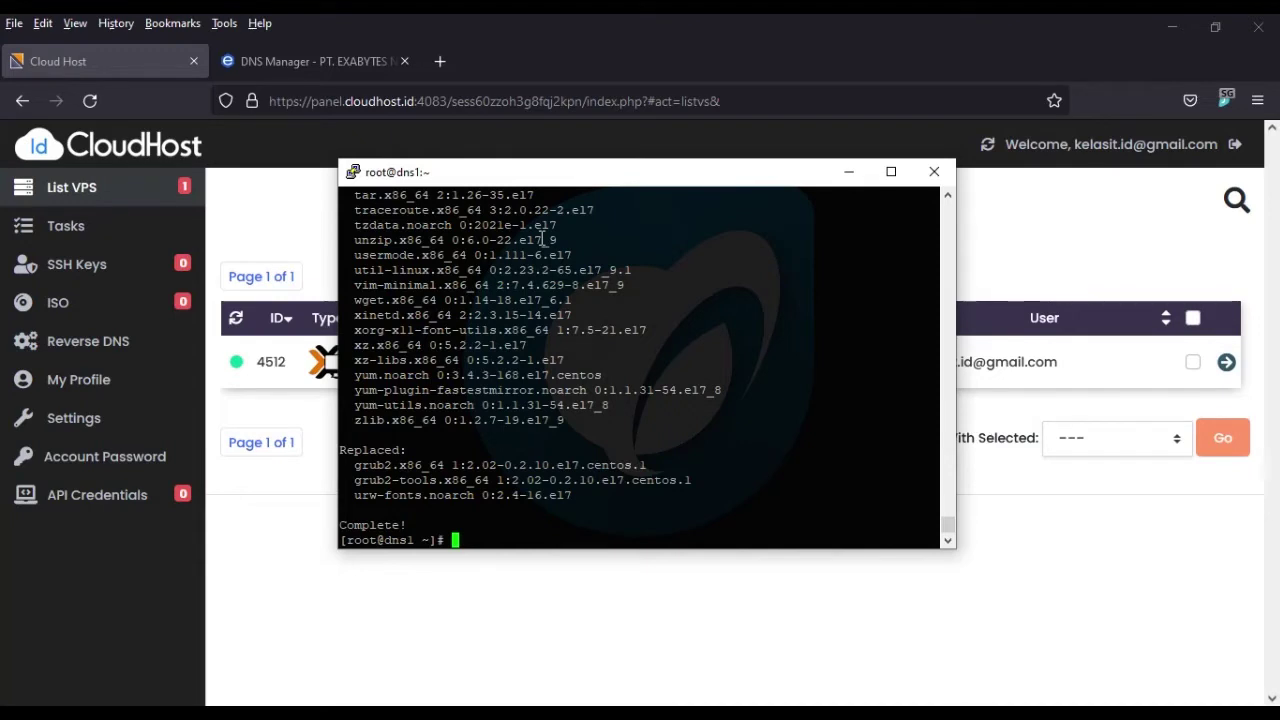
View the SELINUX setting in /etc/selinux/config with nano and exit without changing the file.
type("nano /etc/selinux")
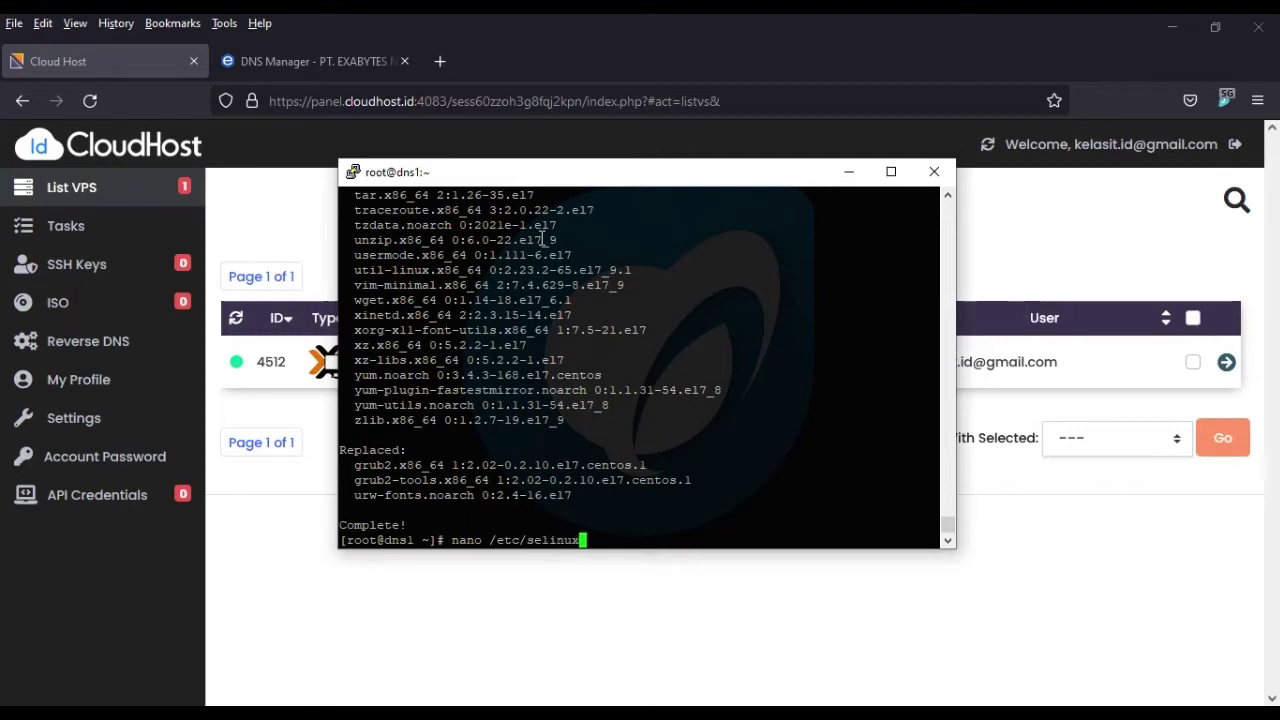
type("/config")
key("Return")
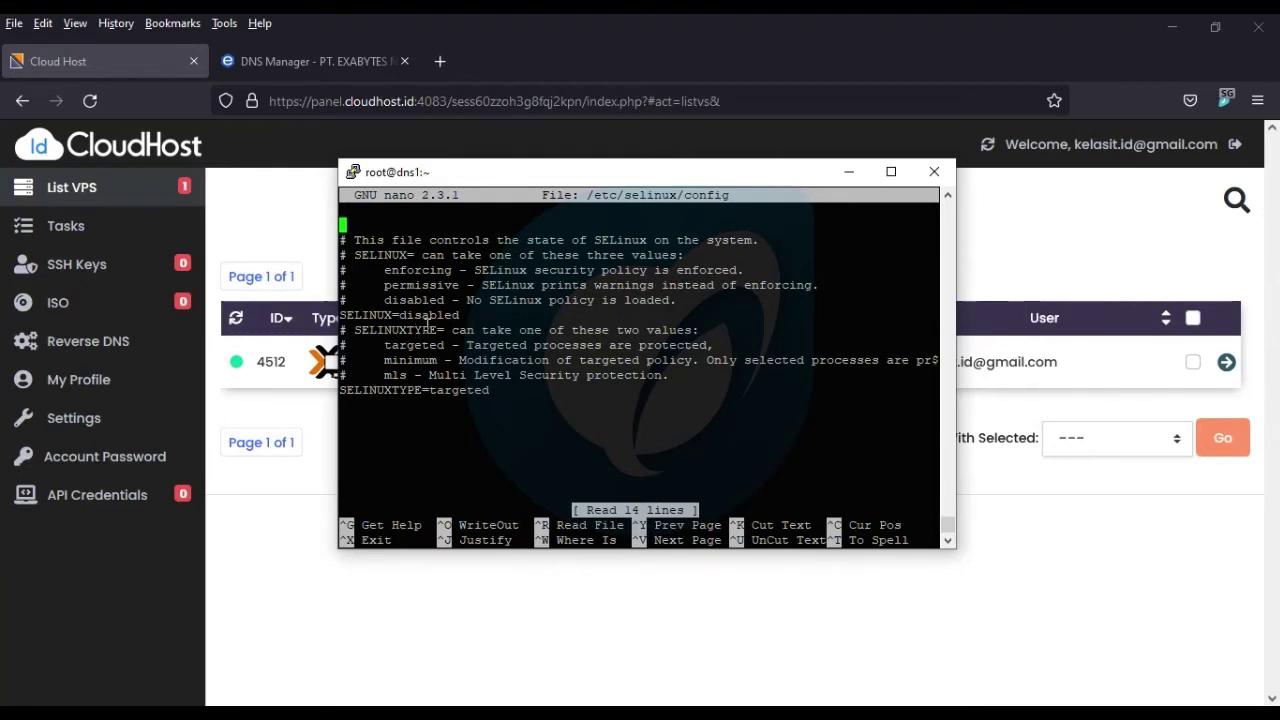
key("ctrl+x")
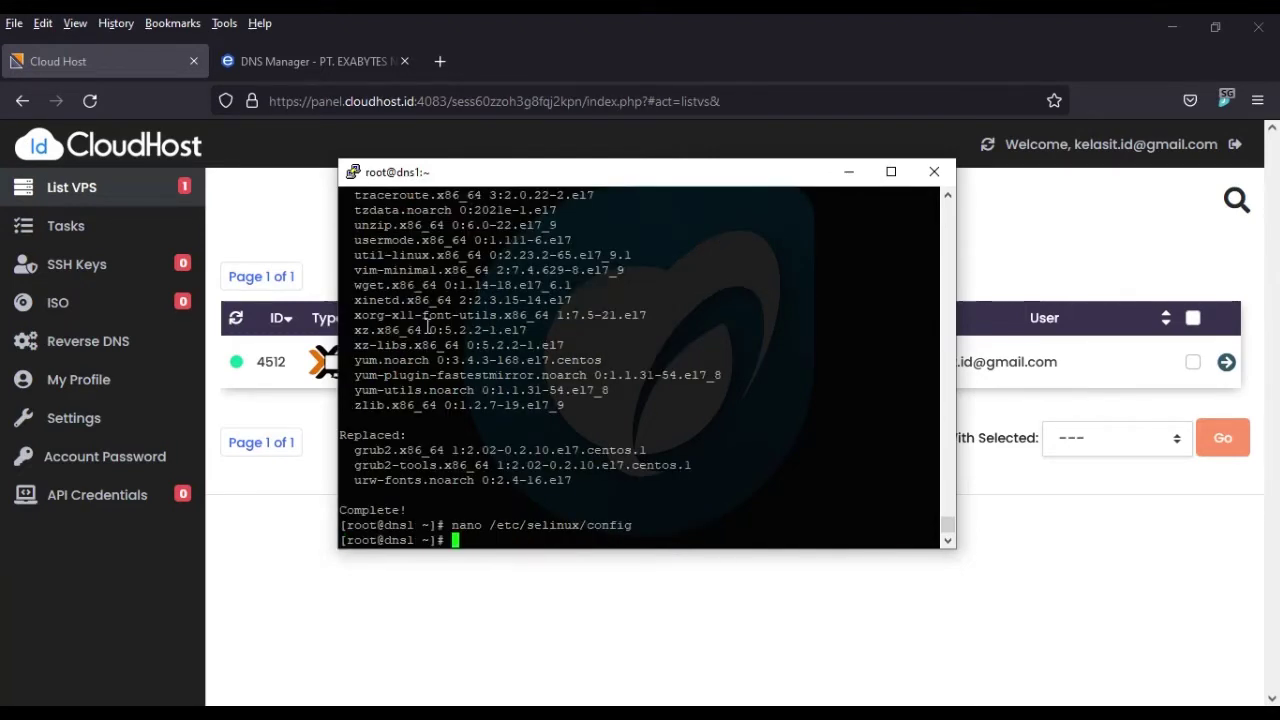
Clear the terminal and install the Apache web server by running "yum install httpd -y".
type("clear")
key("Return")
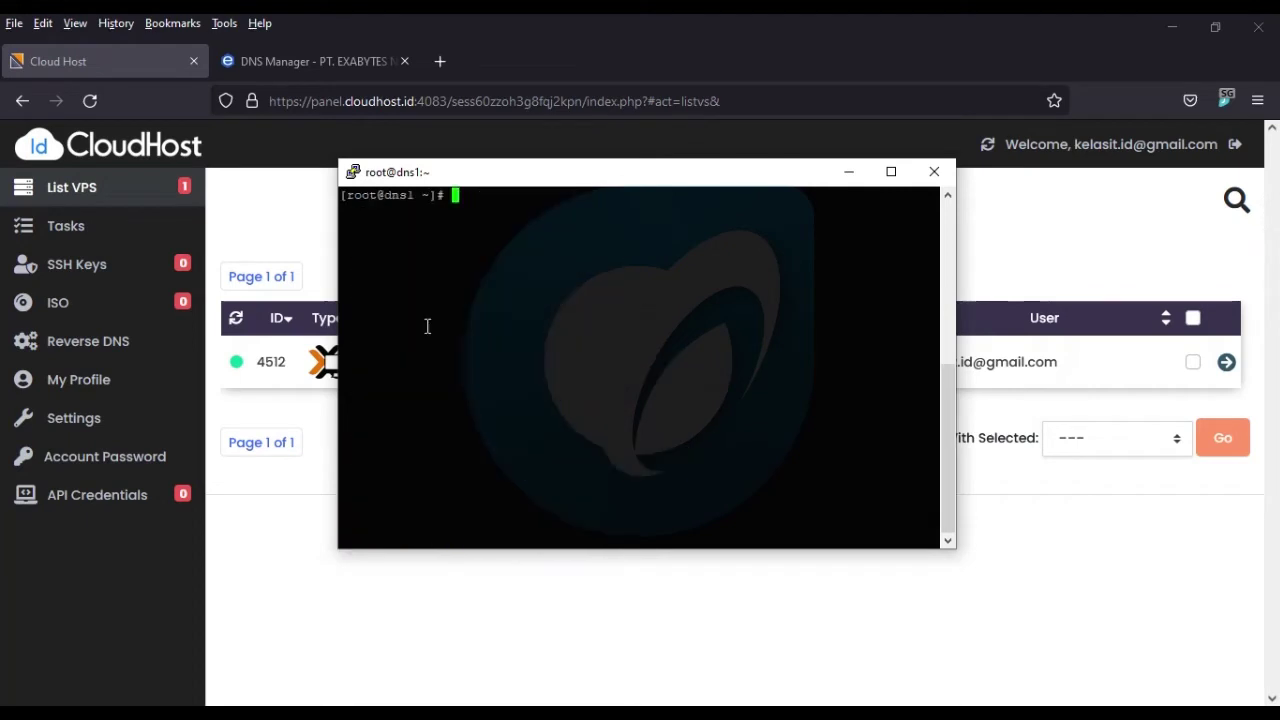
key("Return")
key("Return")
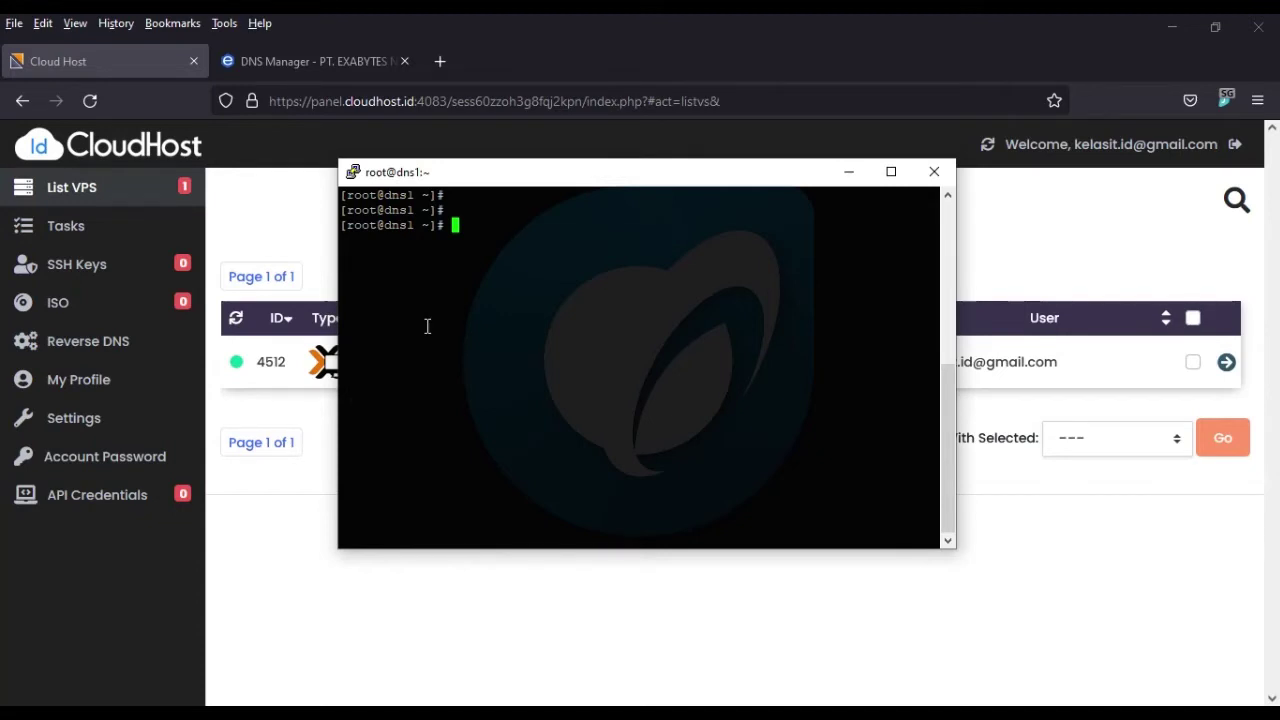
type("yum install httpd -y")
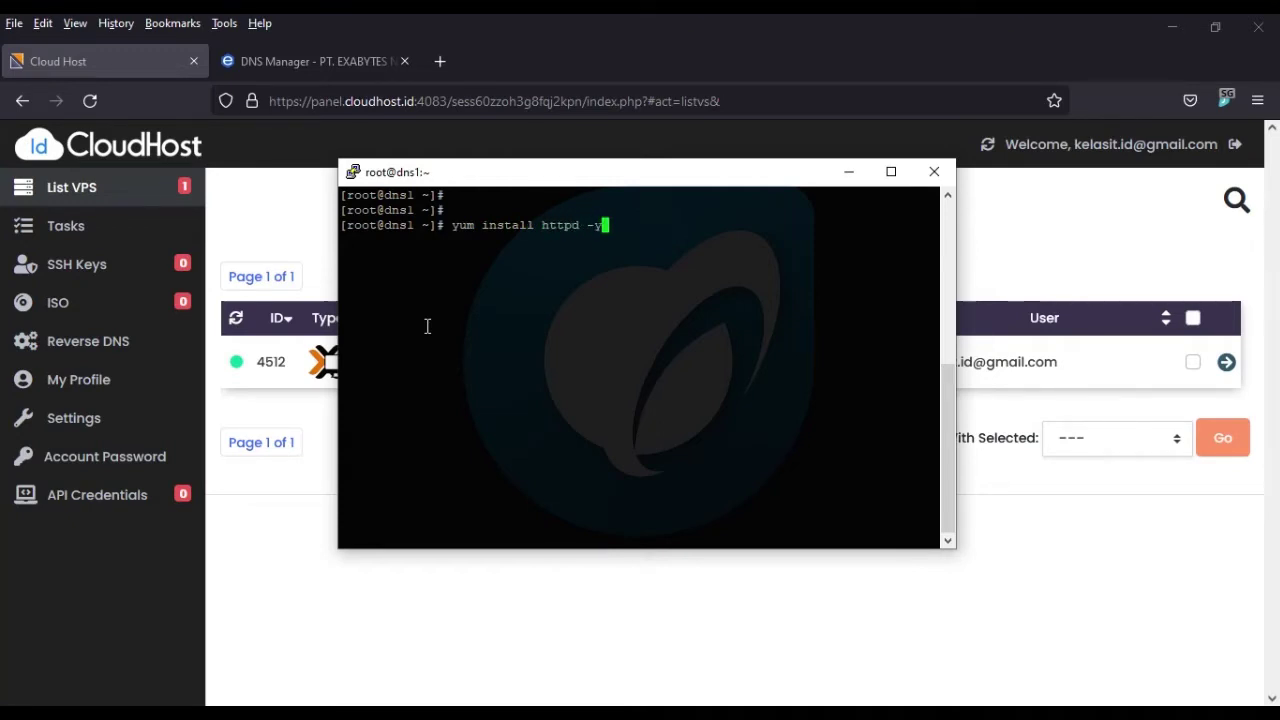
key("Return")
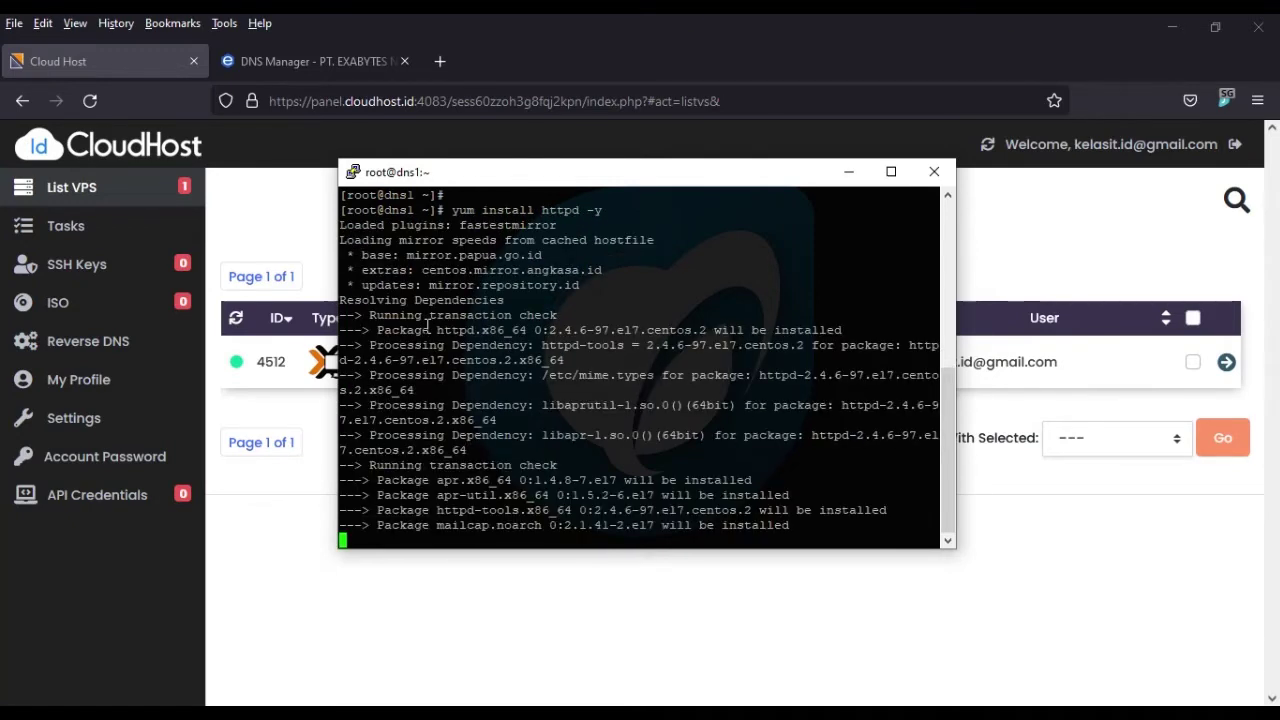